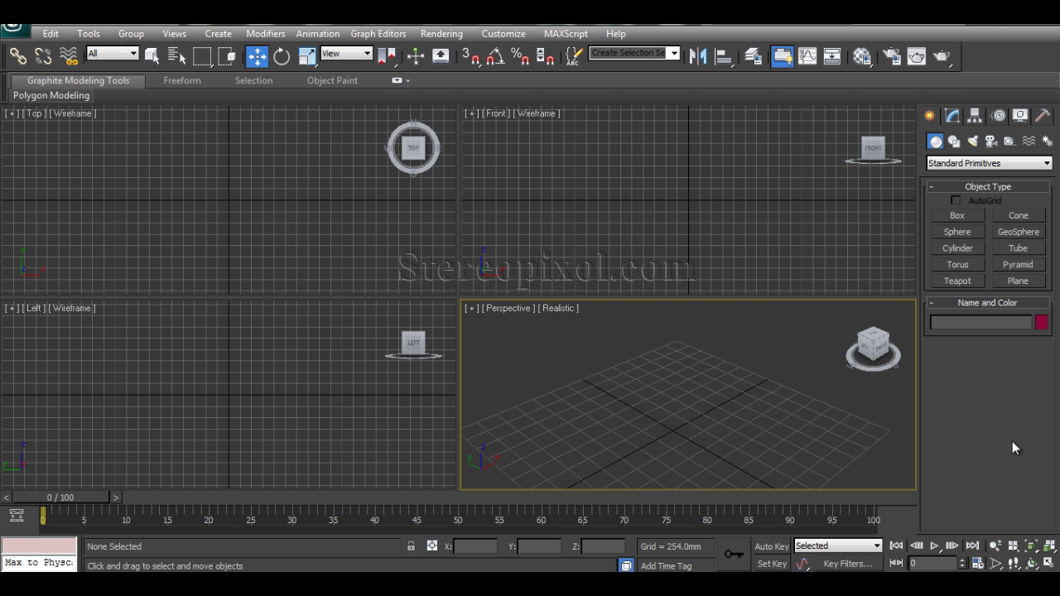
- Create a teapot at the grid centre in the Perspective view and run a quick test render
click(957, 281)
drag(667, 435, 681, 461)
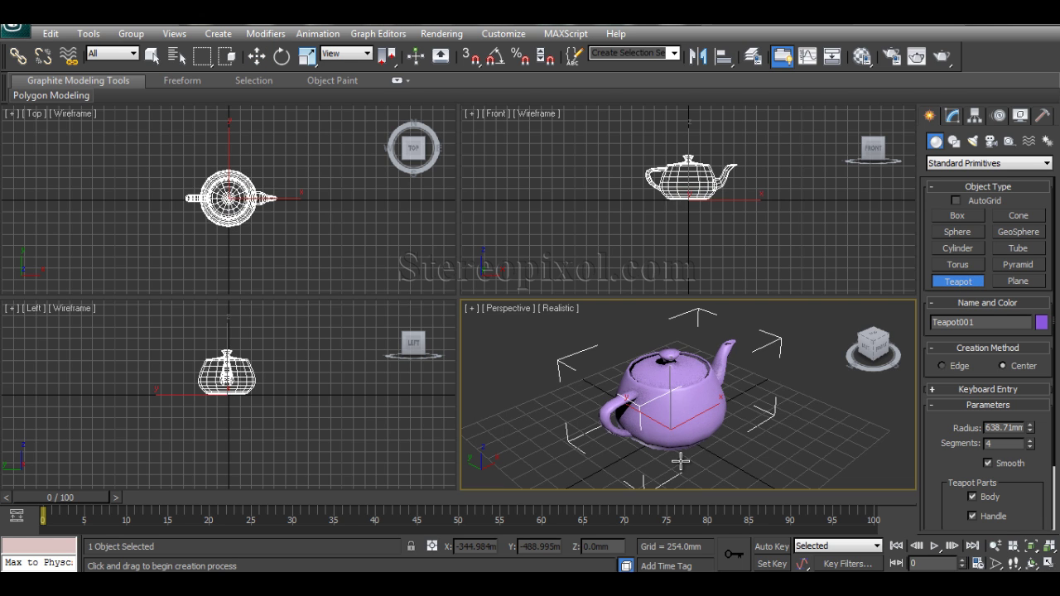
key(w)
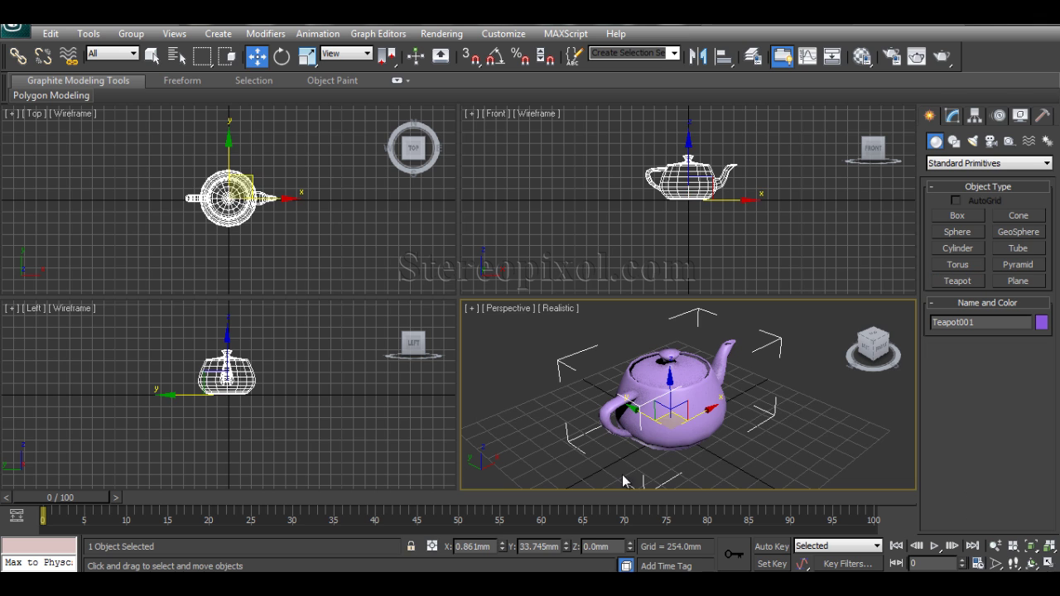
click(944, 57)
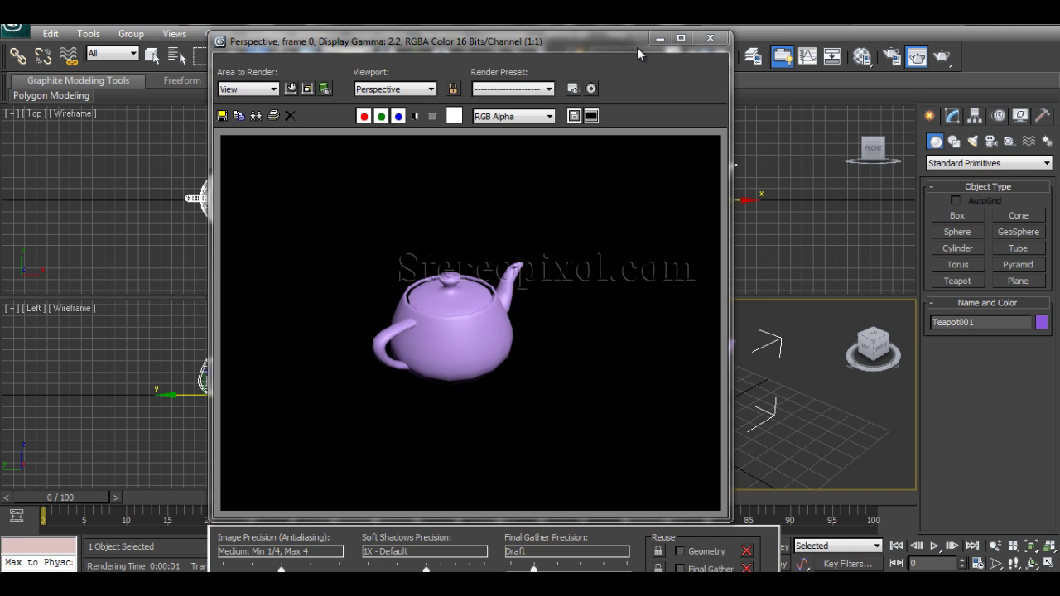
click(709, 37)
- Assign the wire-enabled 01 - Default material to the teapot and test-render it as a wireframe
click(863, 57)
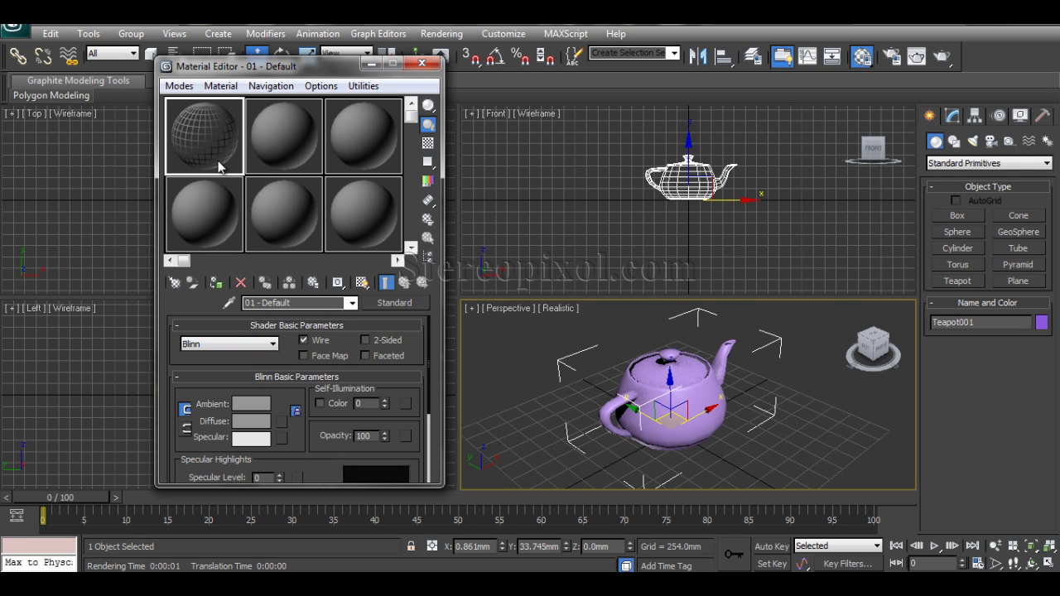
click(916, 56)
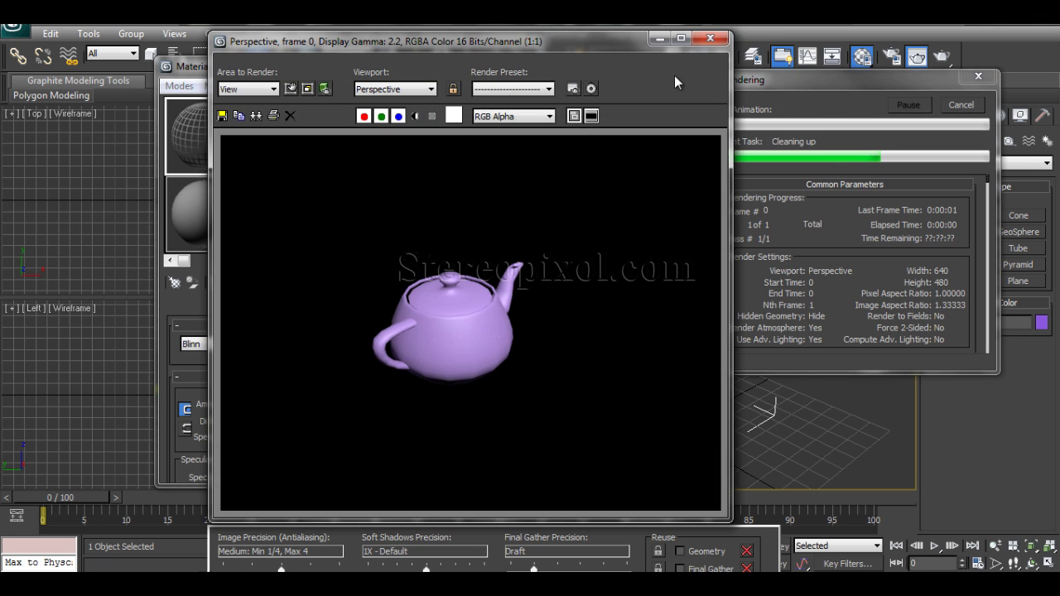
click(710, 38)
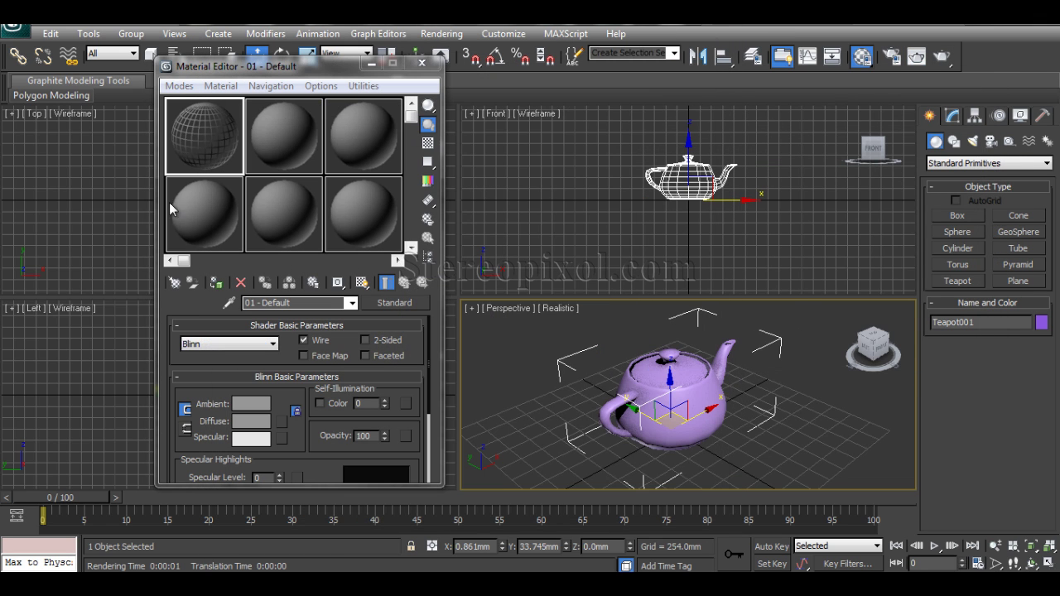
click(216, 282)
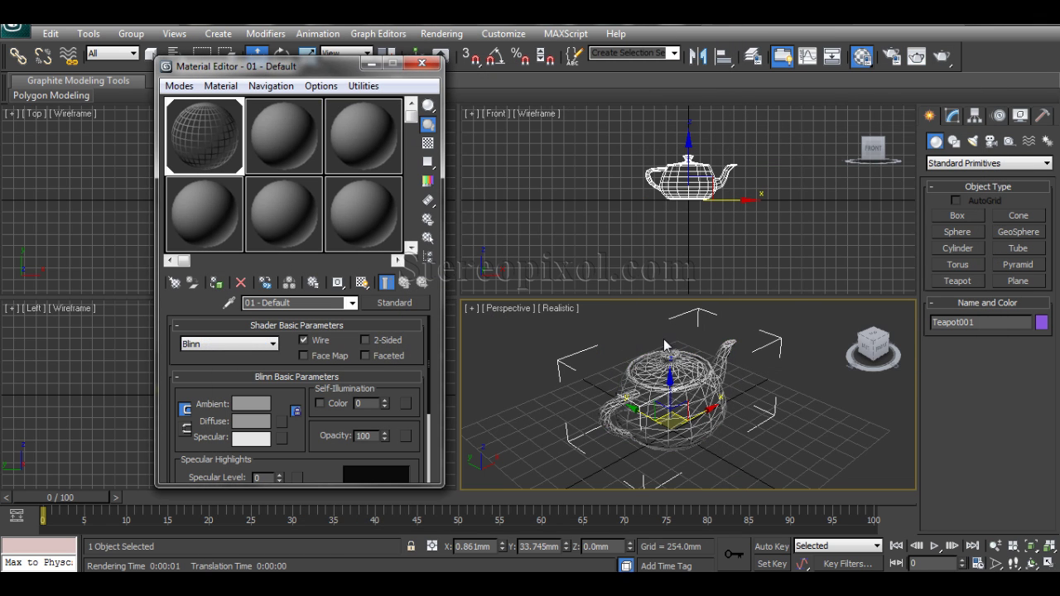
click(917, 56)
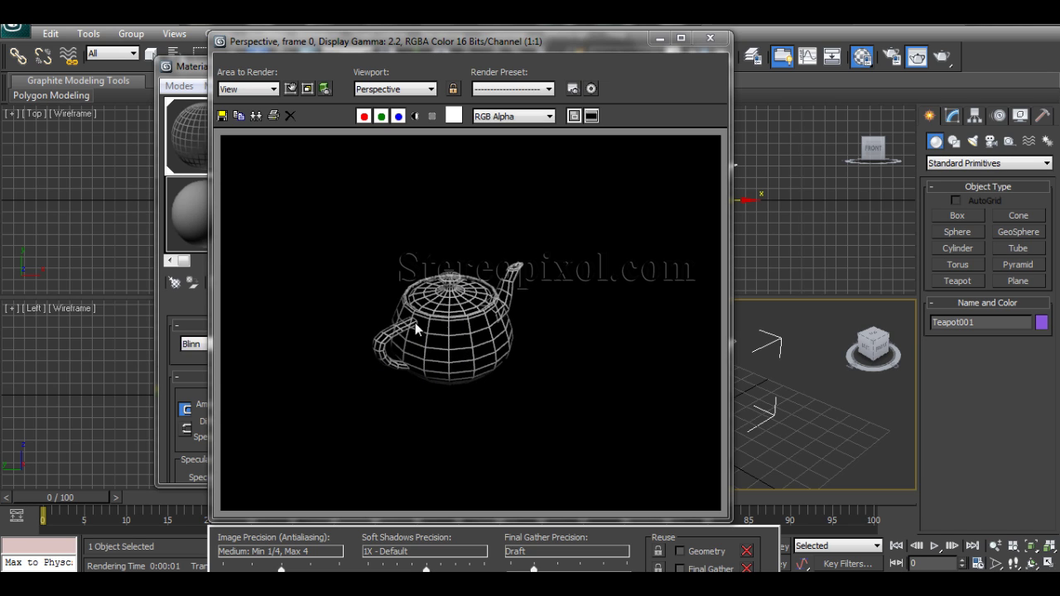
click(710, 38)
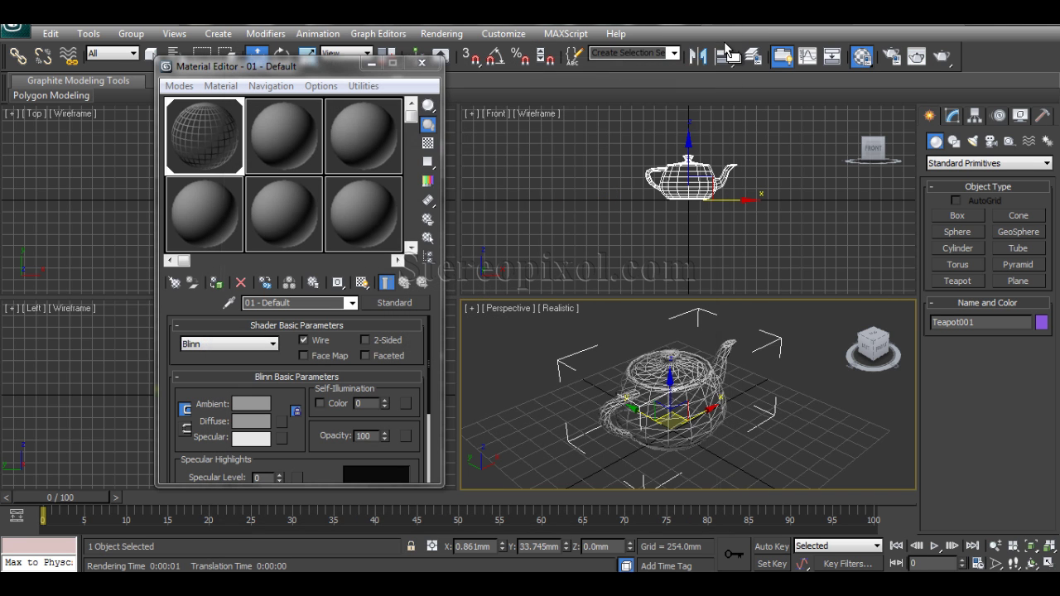
- Turn off Wire on 01 - Default and switch the production renderer to Default Scanline
click(318, 340)
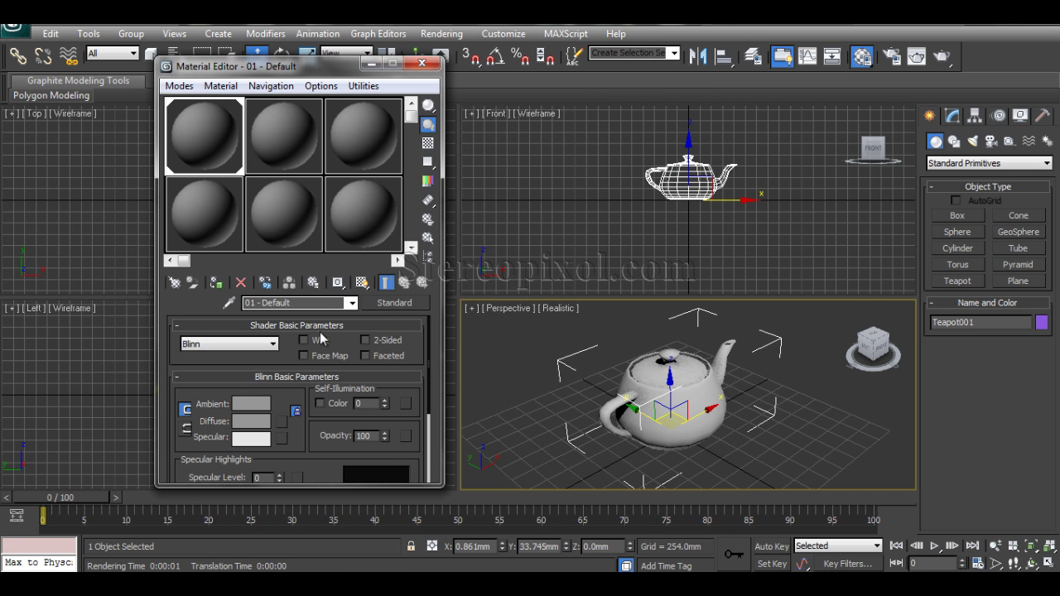
click(891, 55)
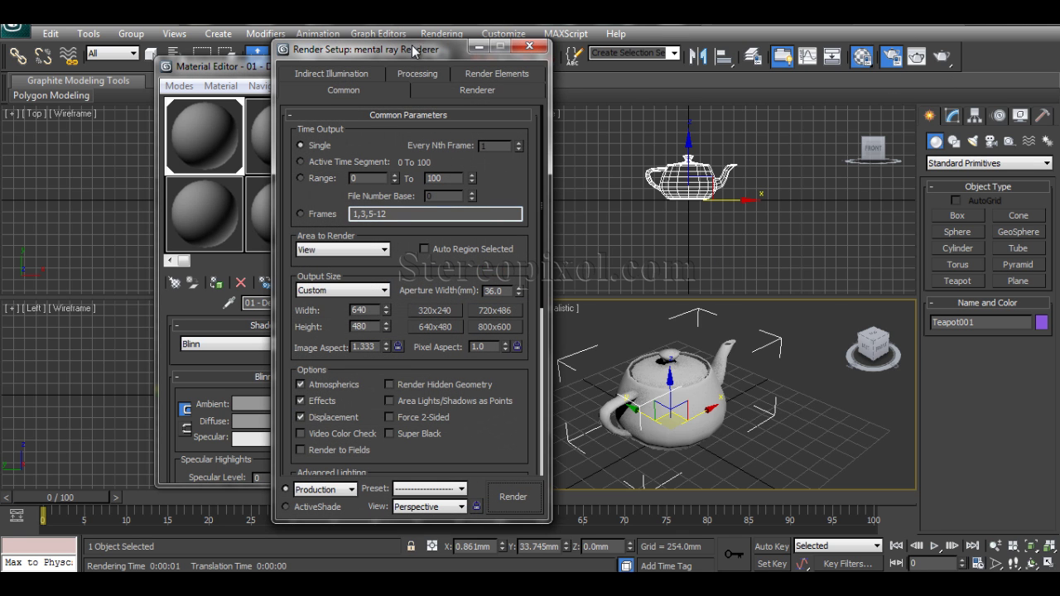
scroll(544, 425, down, 10)
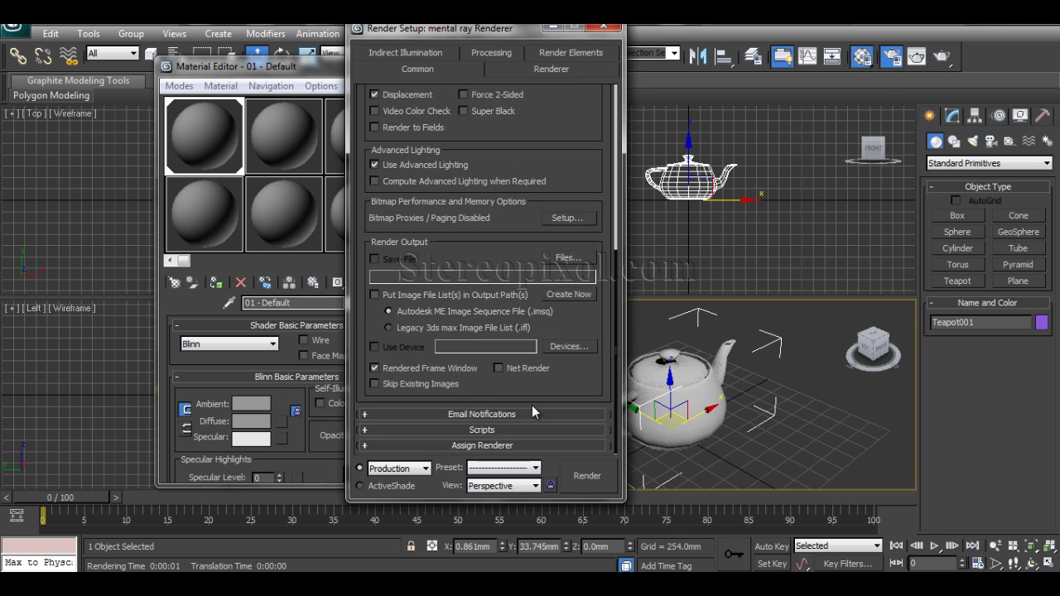
click(520, 445)
click(571, 378)
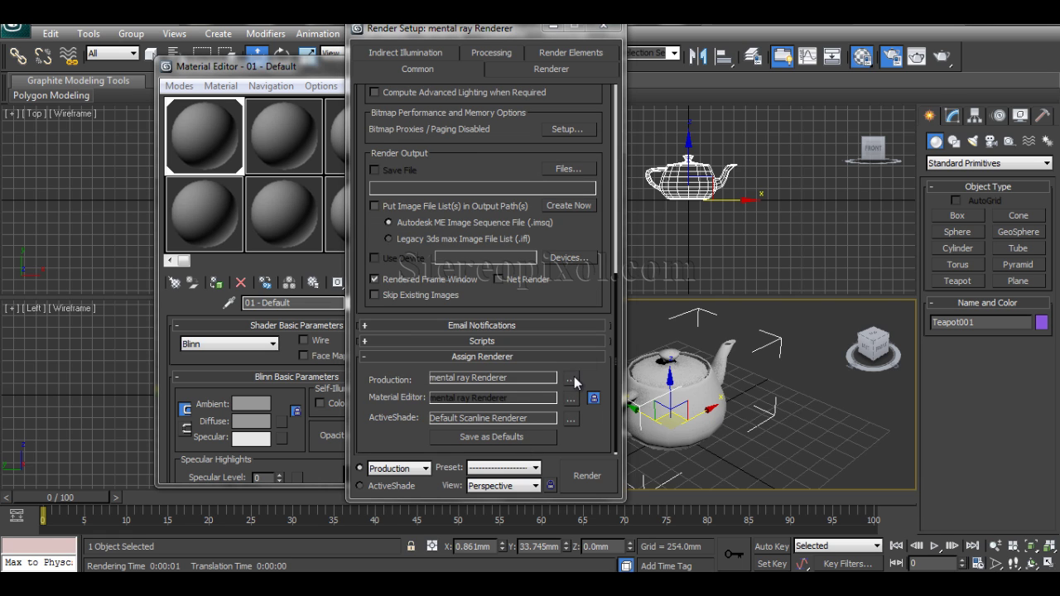
click(450, 167)
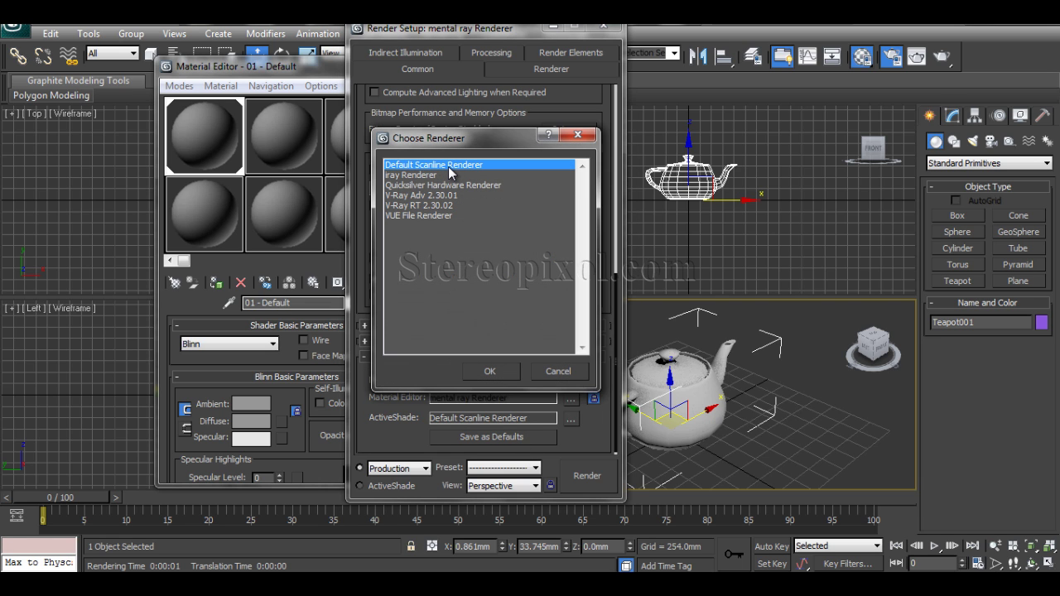
double_click(453, 169)
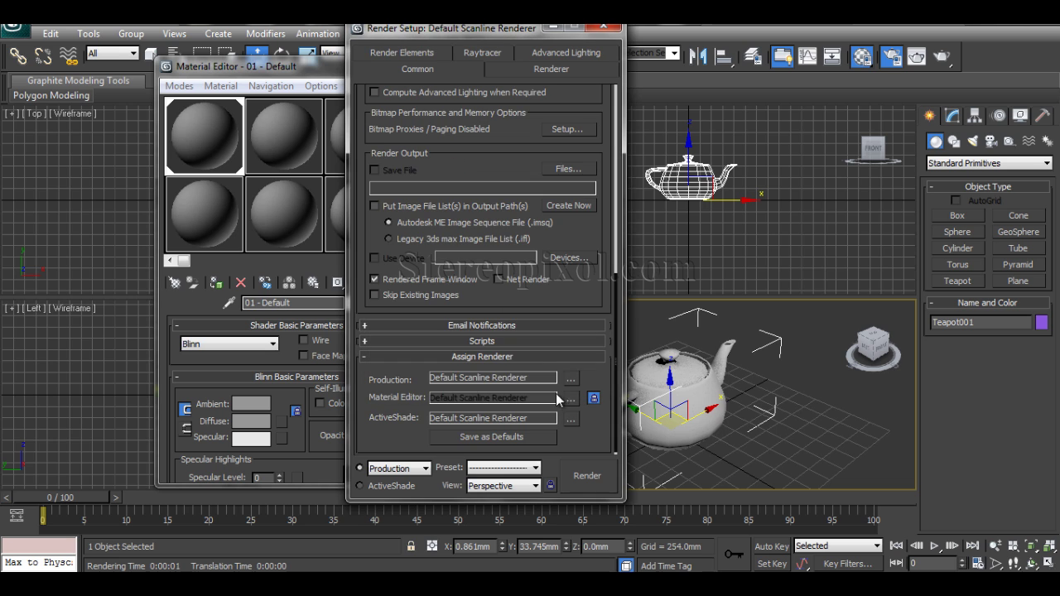
- Set the production renderer back to mental ray Renderer and close Render Setup
drag(599, 428, 602, 409)
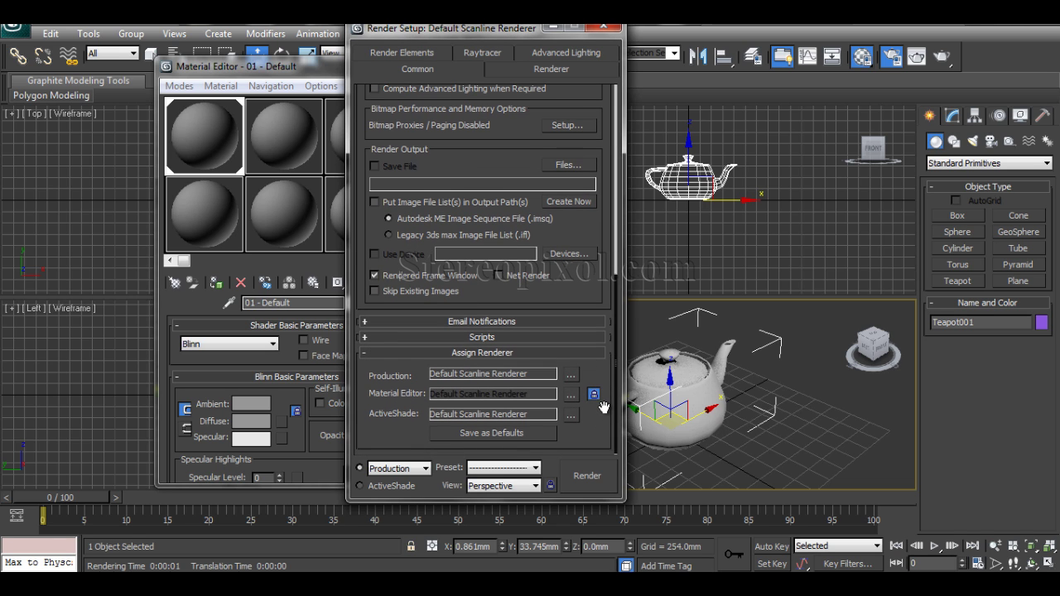
click(570, 375)
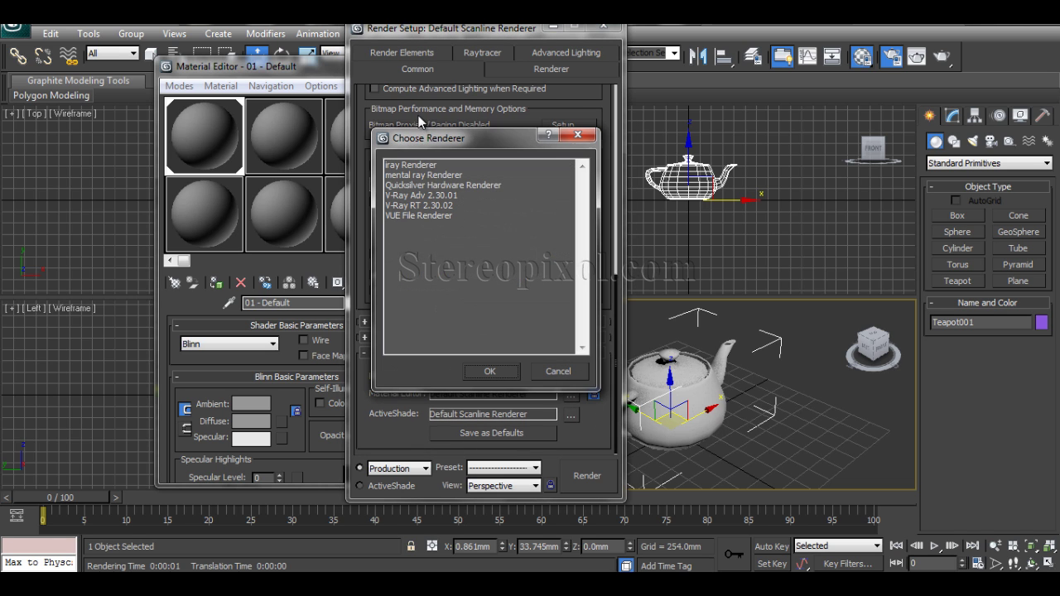
double_click(423, 176)
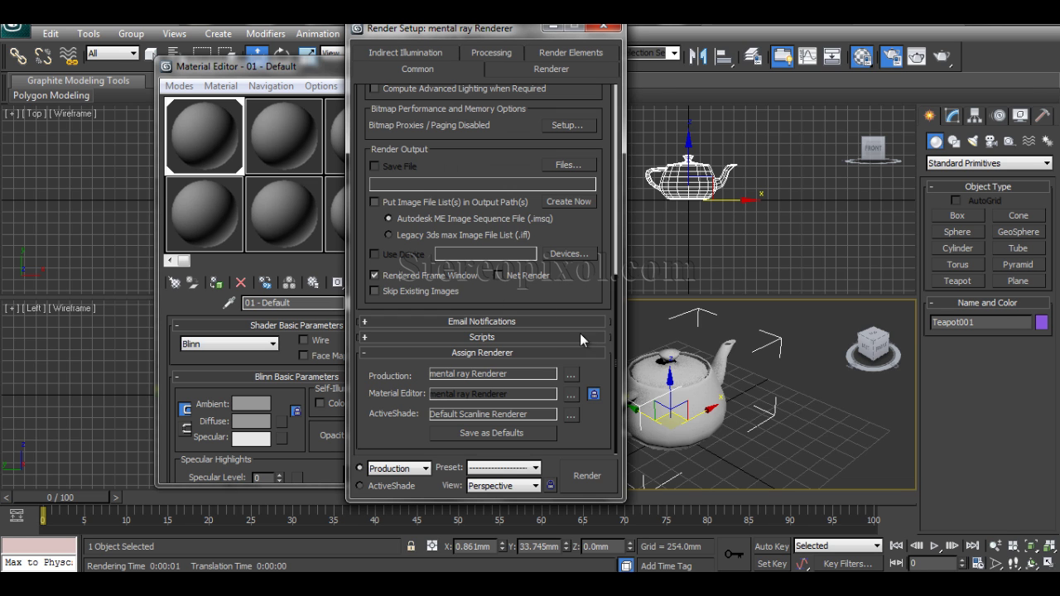
drag(581, 324, 557, 445)
scroll(563, 303, up, 8)
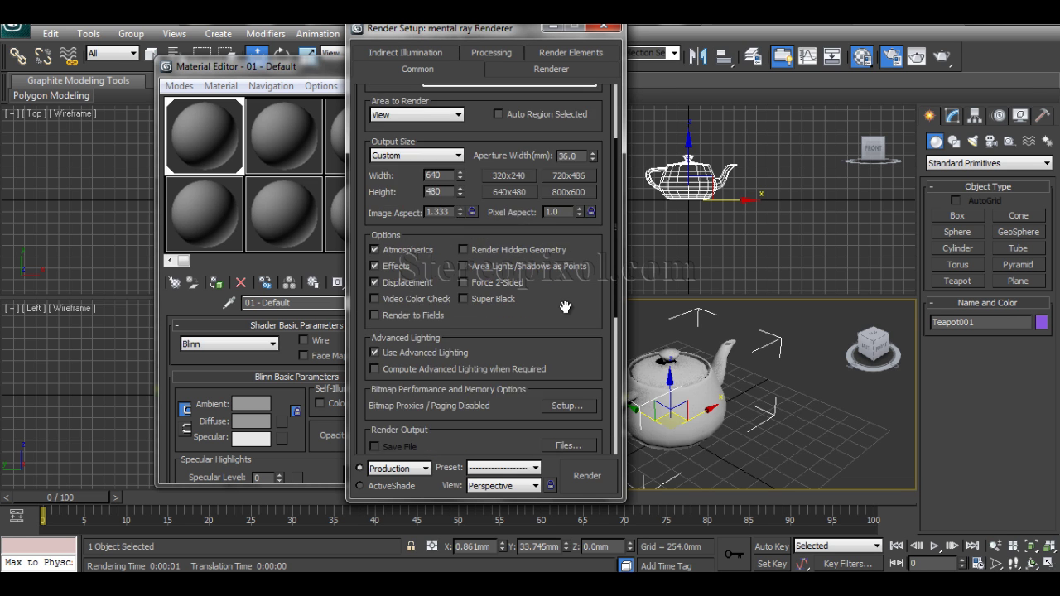
click(607, 30)
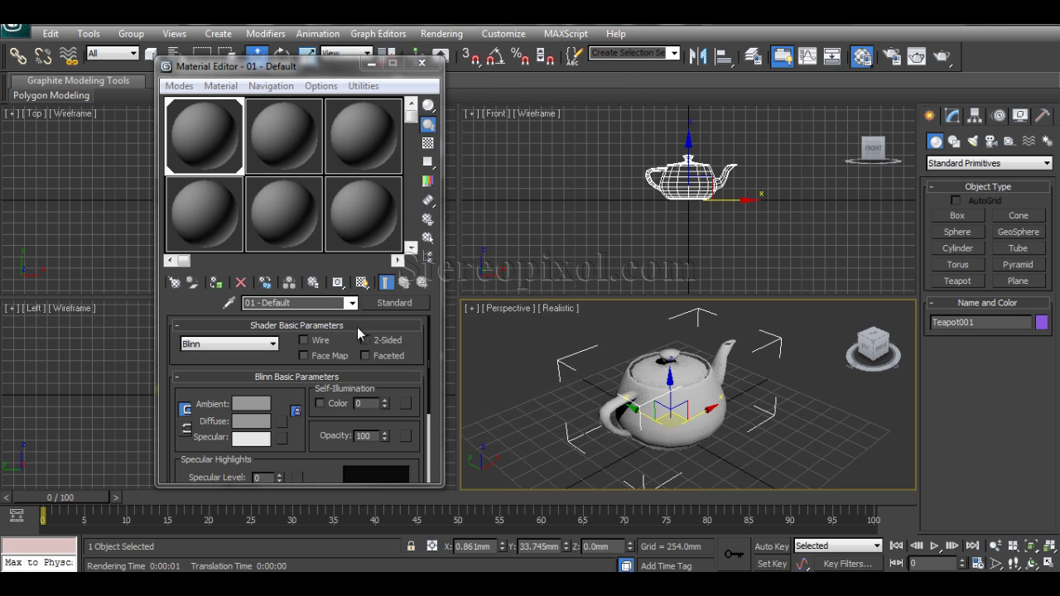
- Convert the slot 2 material, 02 - Default, to a Composite and discard the old material
click(278, 141)
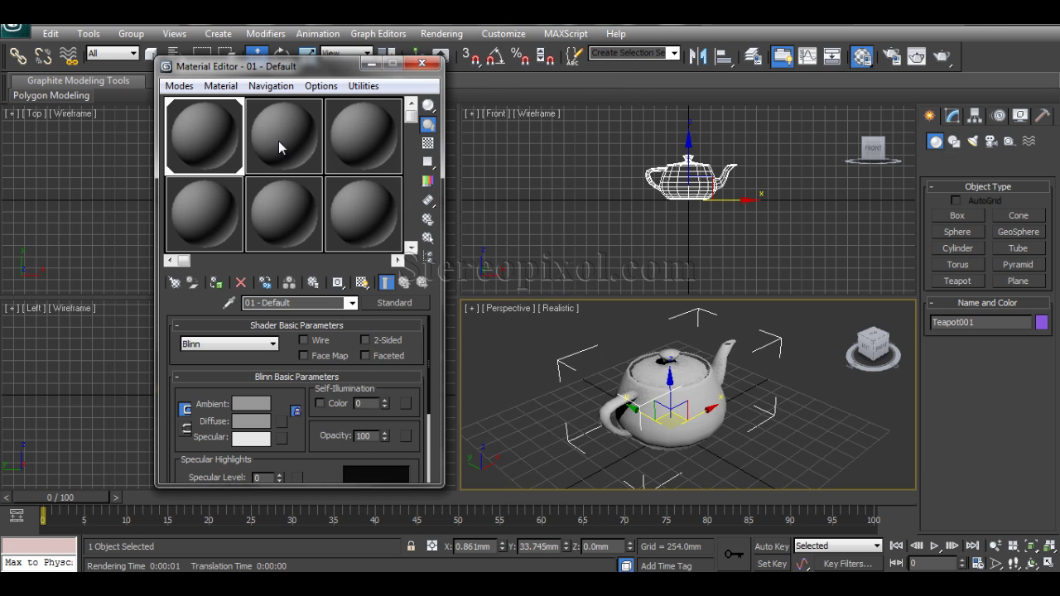
click(394, 303)
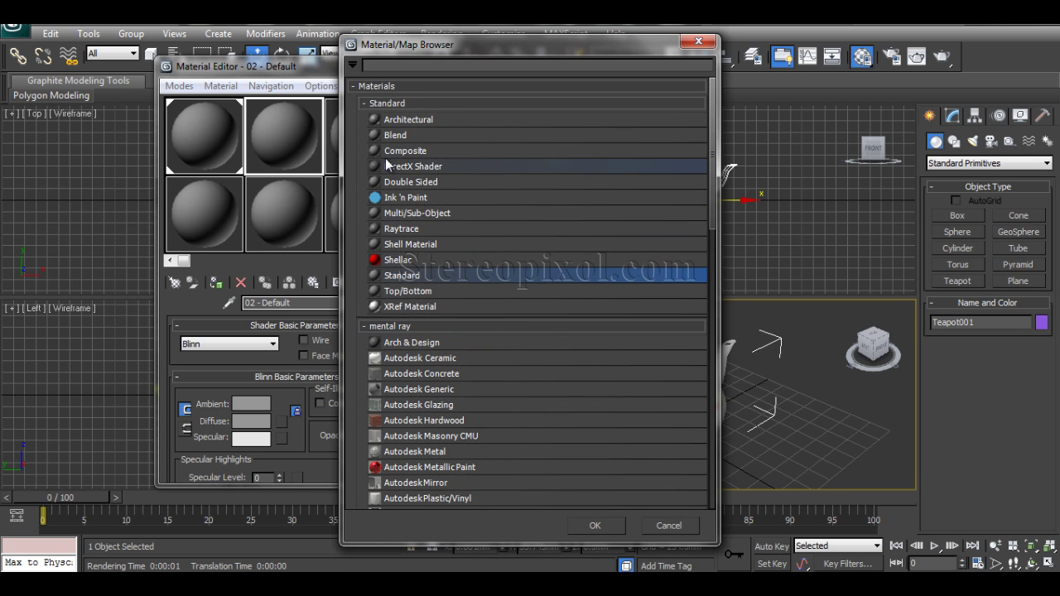
click(414, 152)
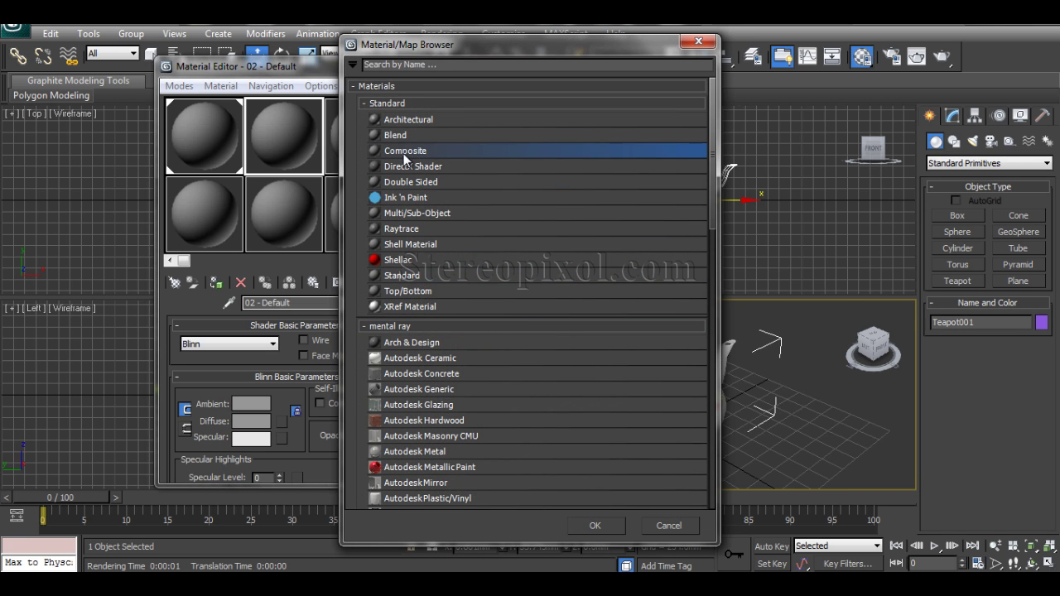
double_click(405, 153)
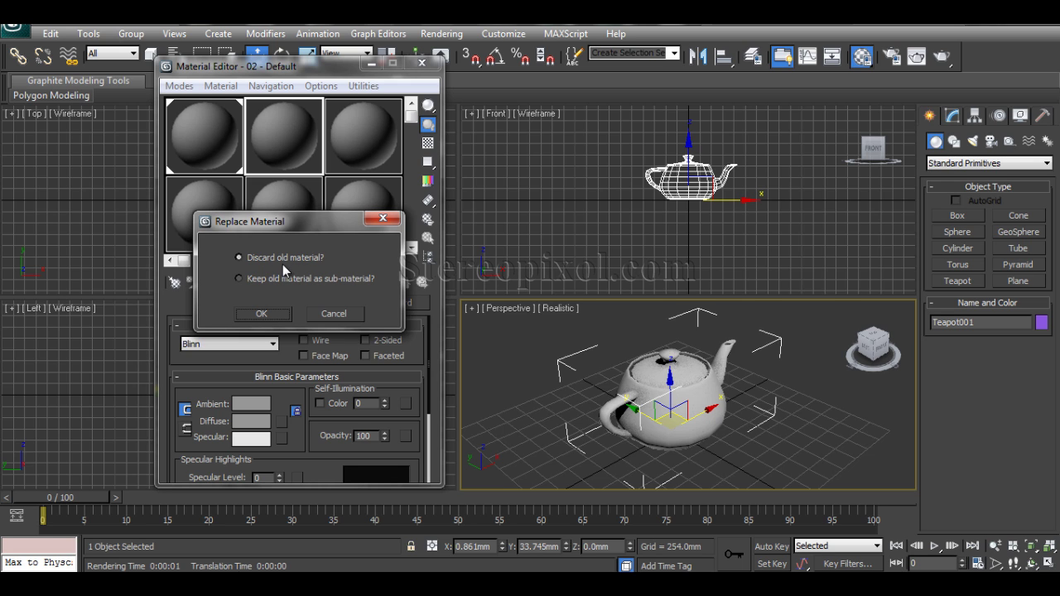
click(262, 313)
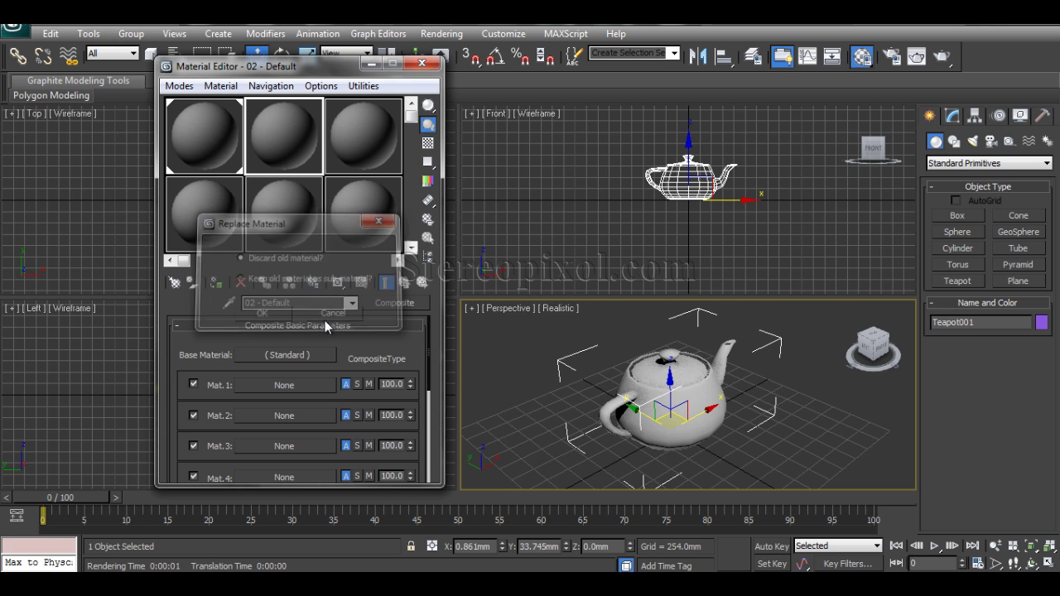
- Set up the composite's Base material and put a Standard sub-material named Wire in Mat.1
click(260, 357)
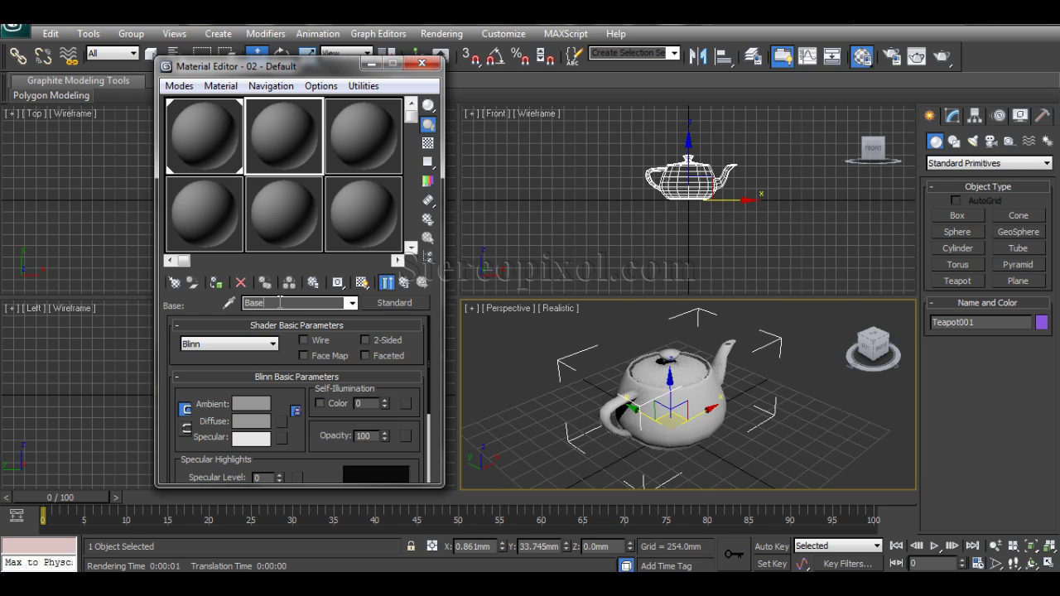
click(405, 283)
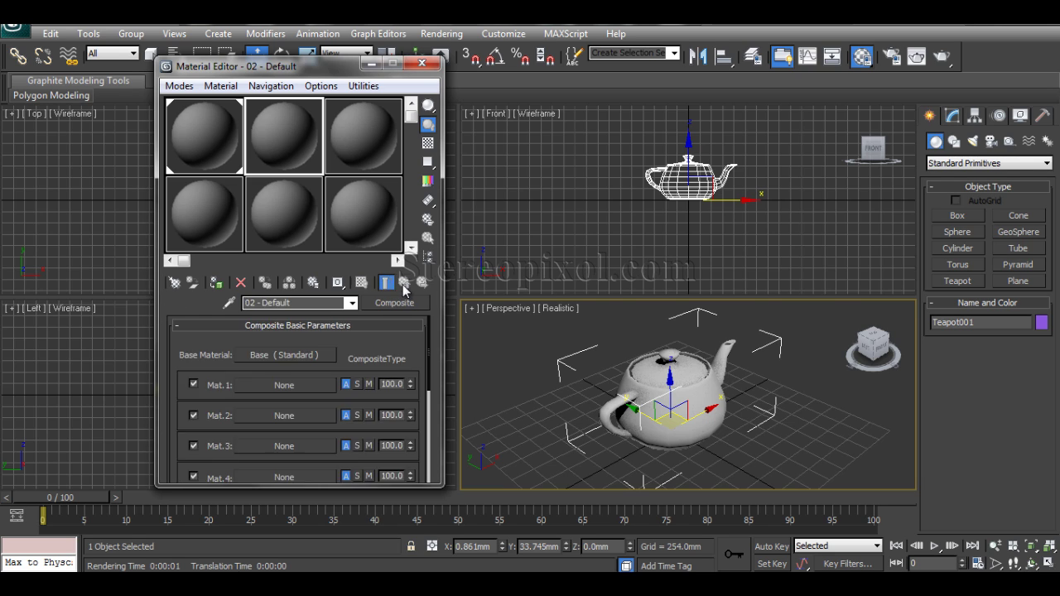
click(284, 386)
click(412, 276)
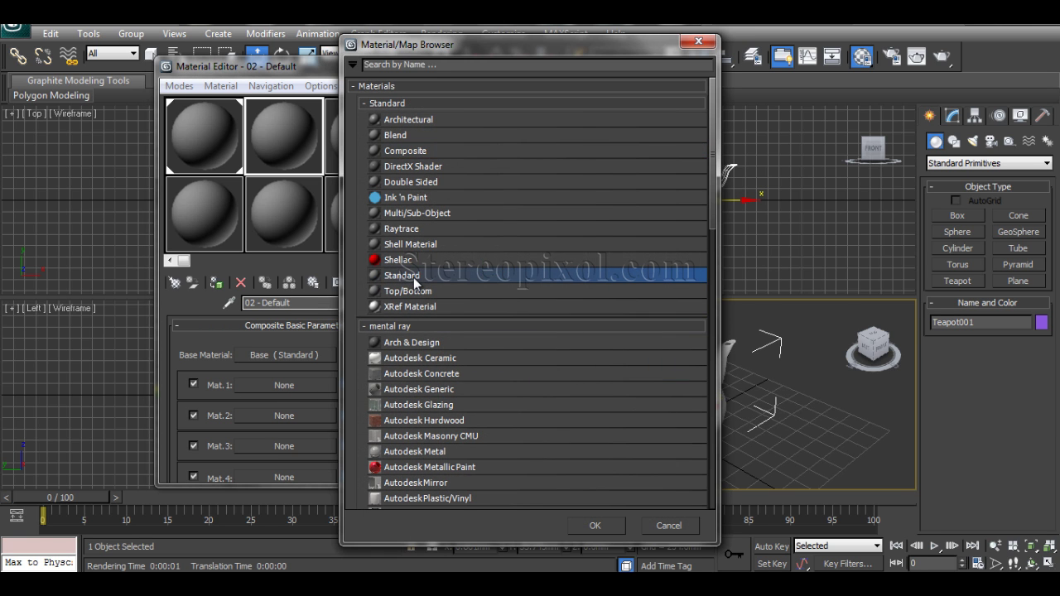
double_click(413, 276)
click(261, 303)
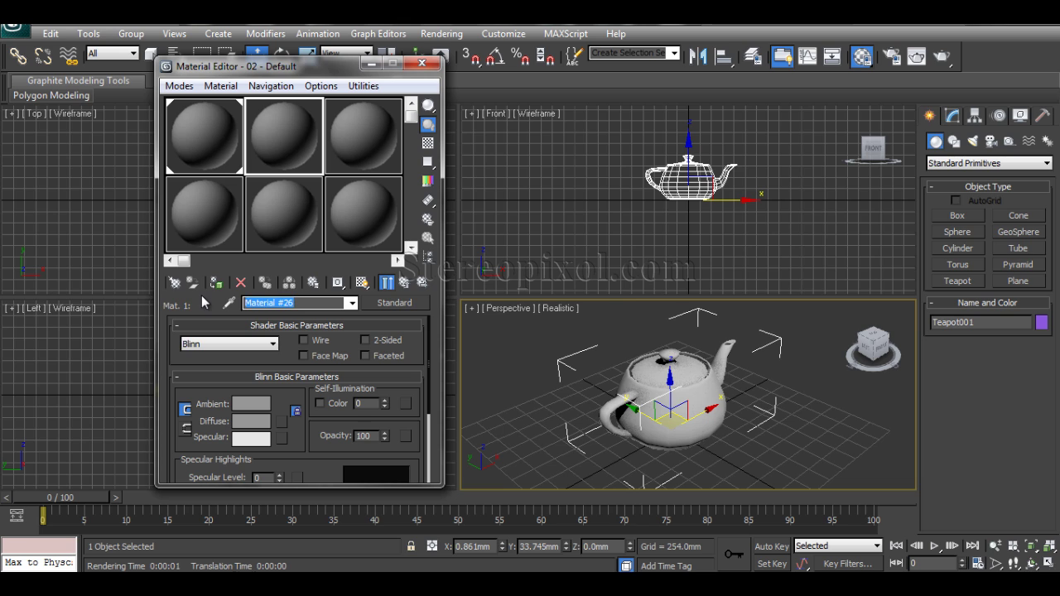
text(Wire)
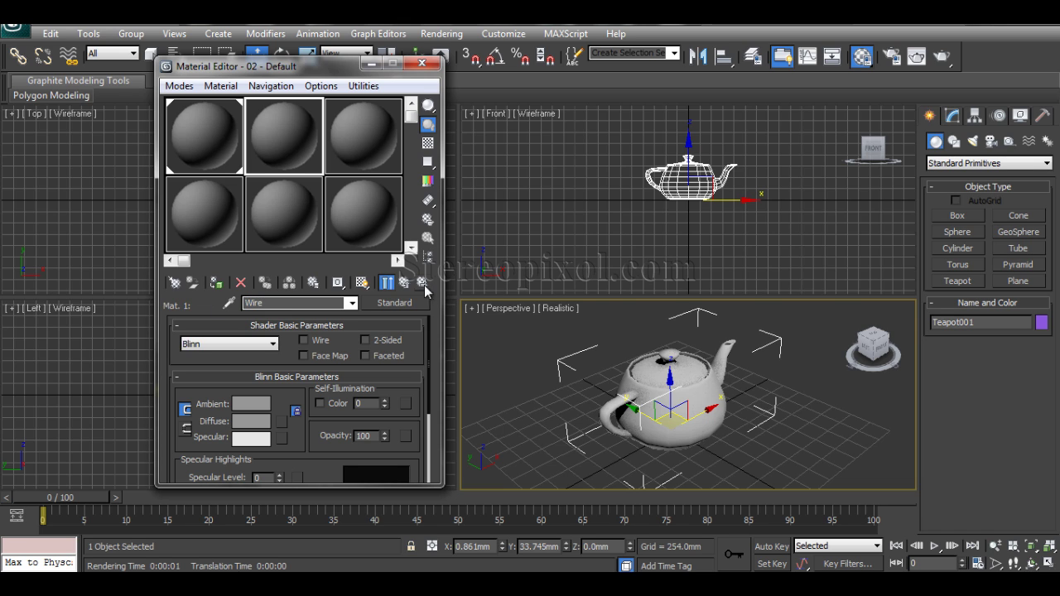
click(422, 282)
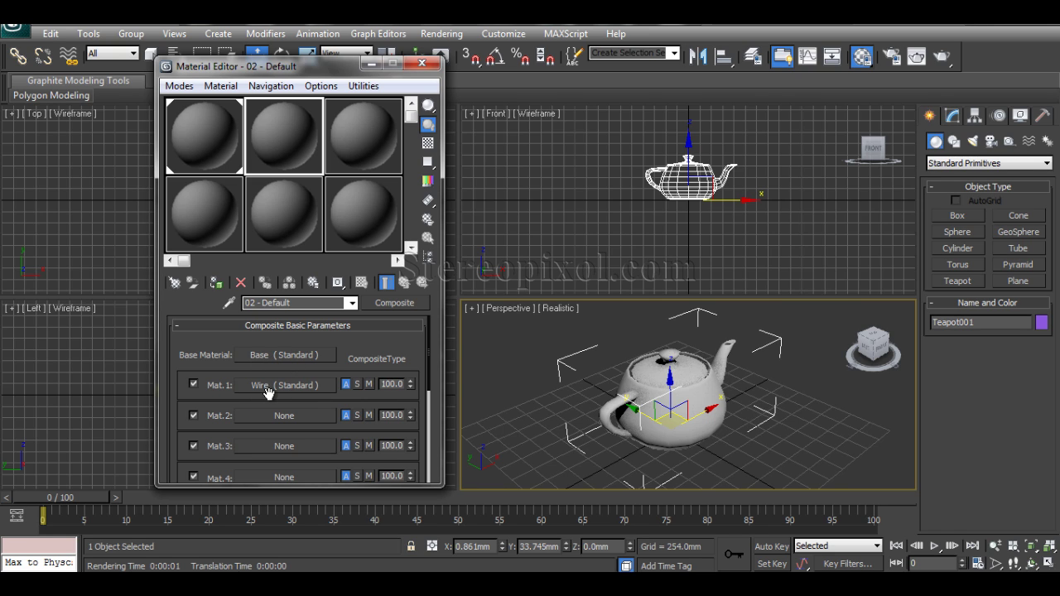
click(273, 388)
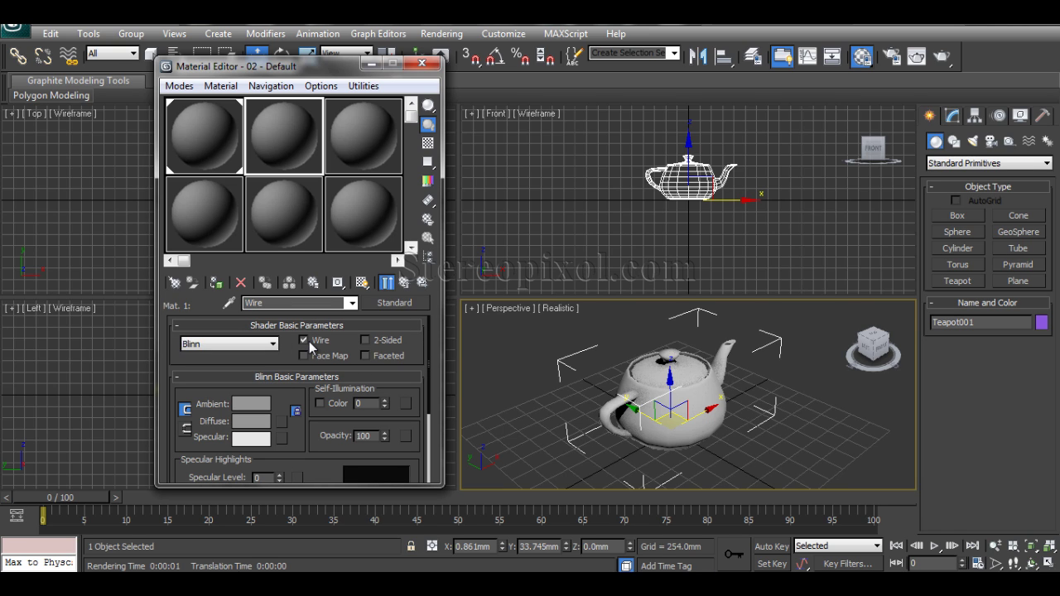
click(421, 282)
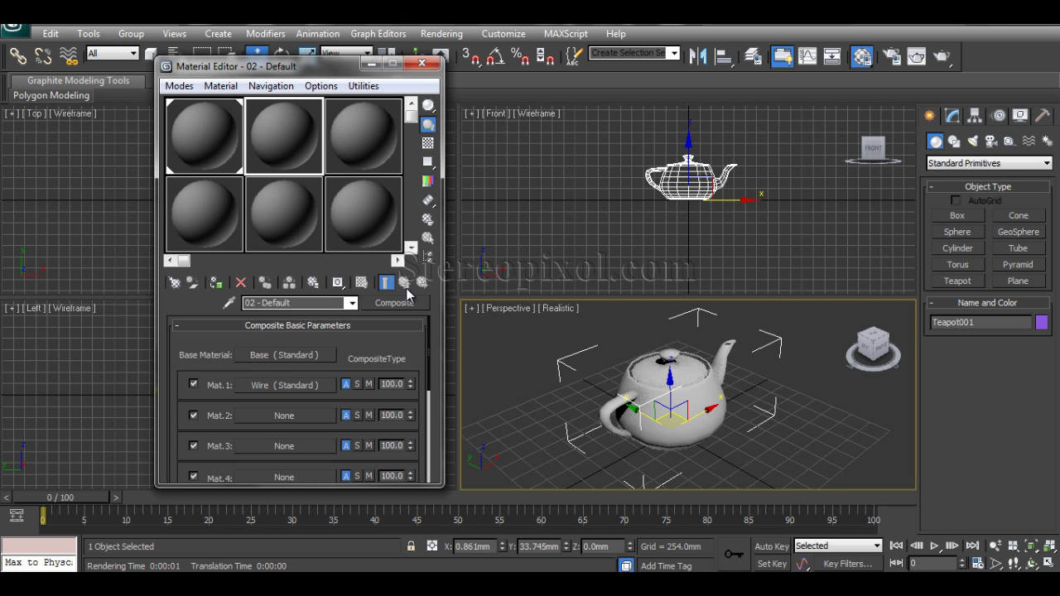
- Set the Mat.1 Wire layer to subtractive (S) blending, preview it, and assign the composite to the teapot
click(357, 384)
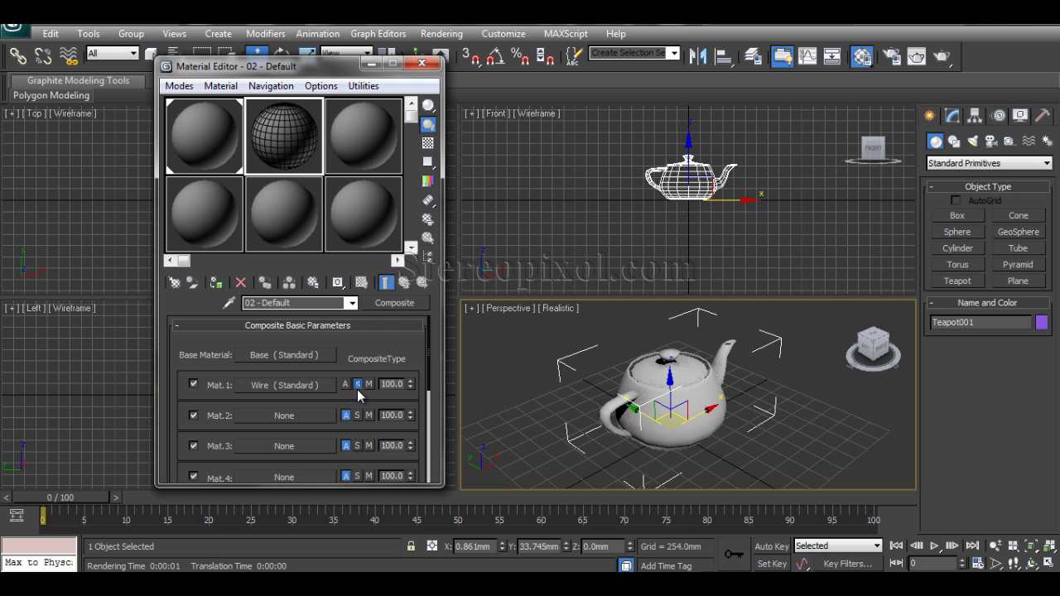
double_click(289, 161)
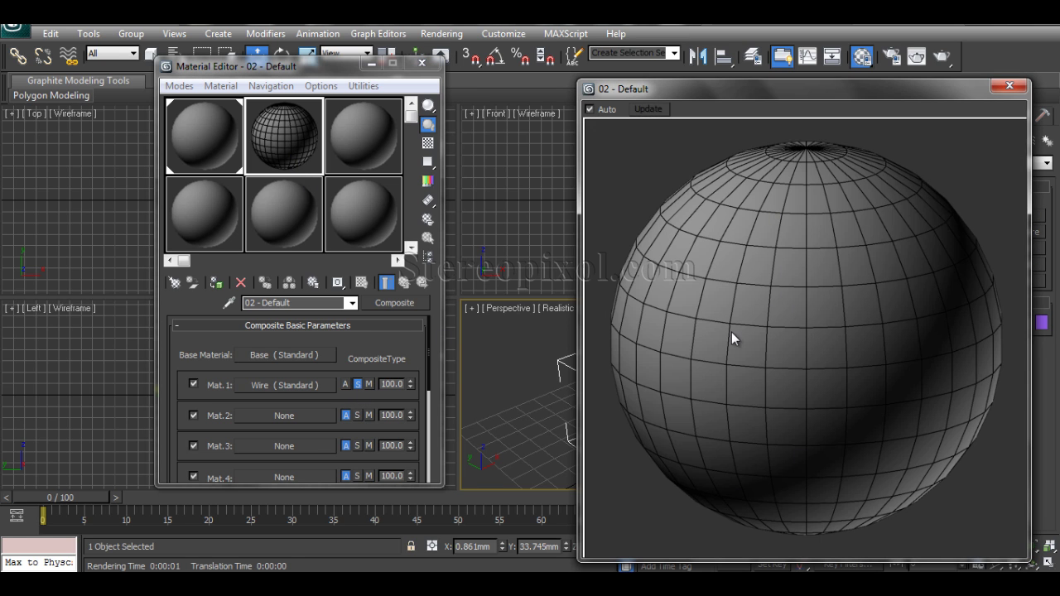
click(1010, 85)
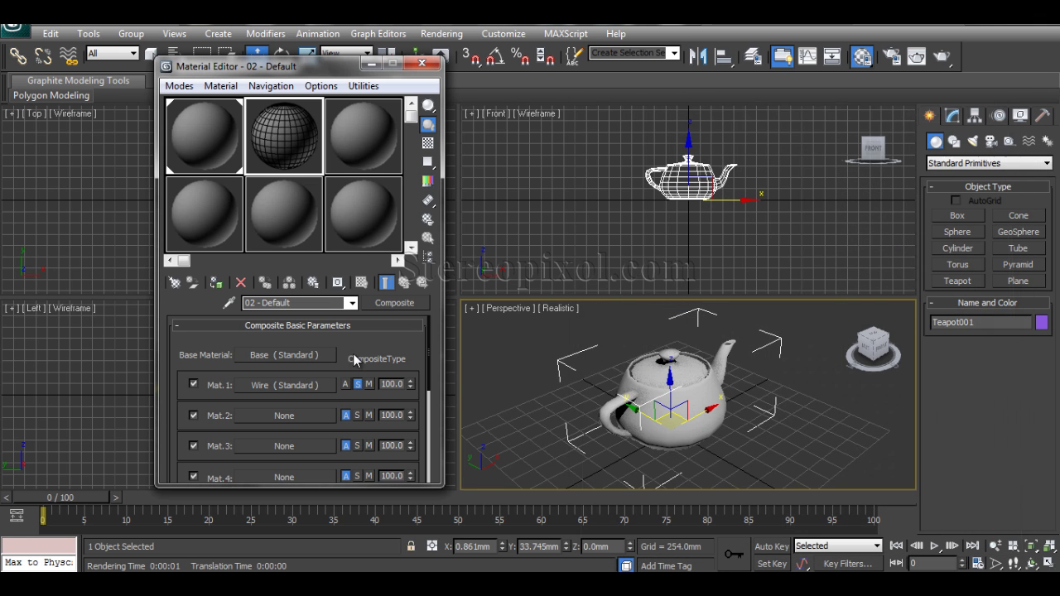
click(216, 282)
- Render the teapot with the wire composite material, review the frame, and close it
click(942, 56)
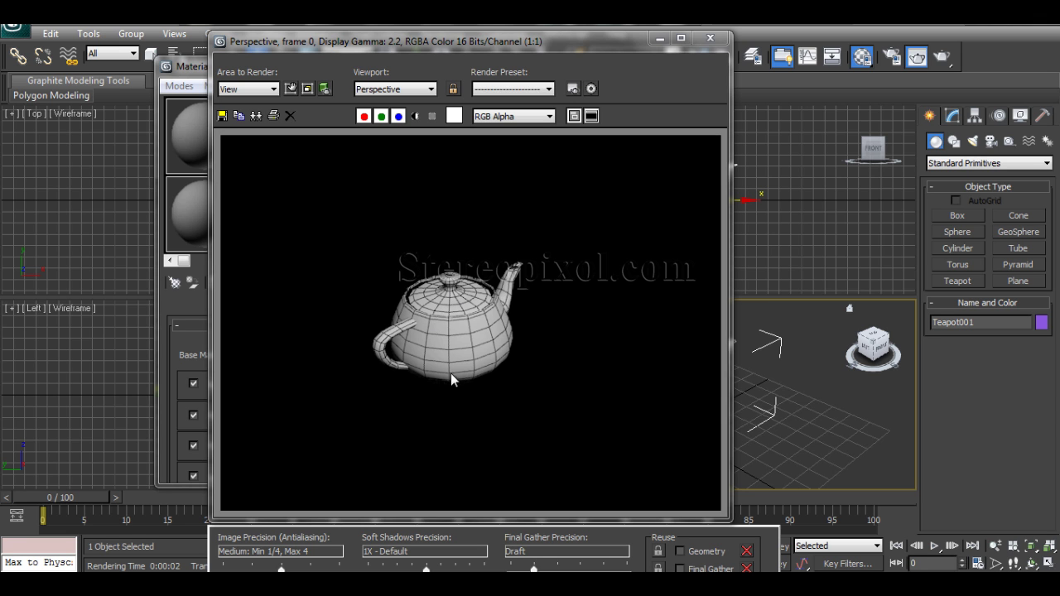
click(709, 37)
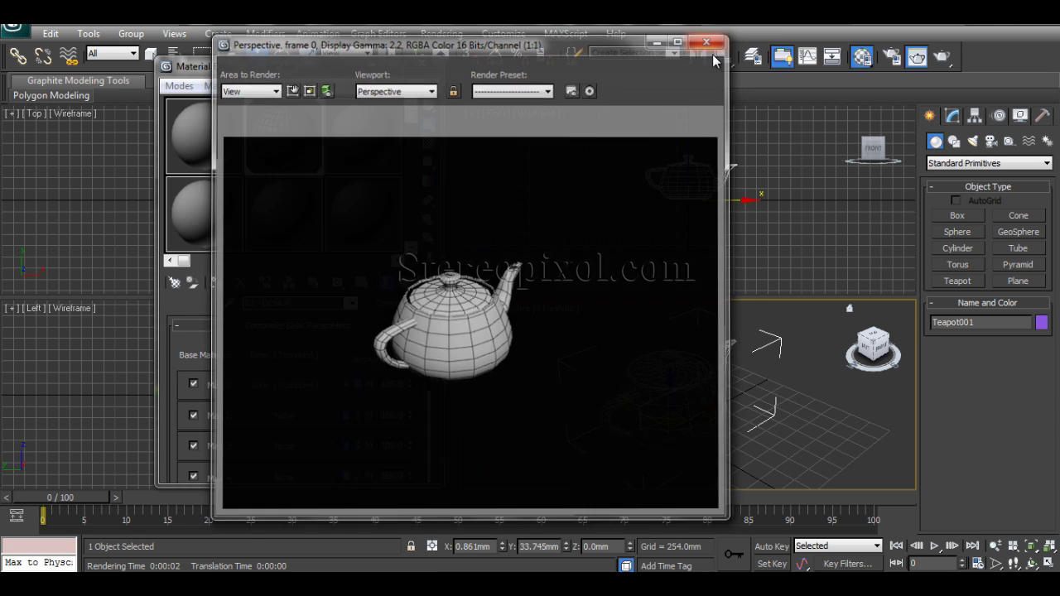
drag(373, 343, 390, 341)
- Set the teapot's Segments to 11 in the Modify panel
click(954, 118)
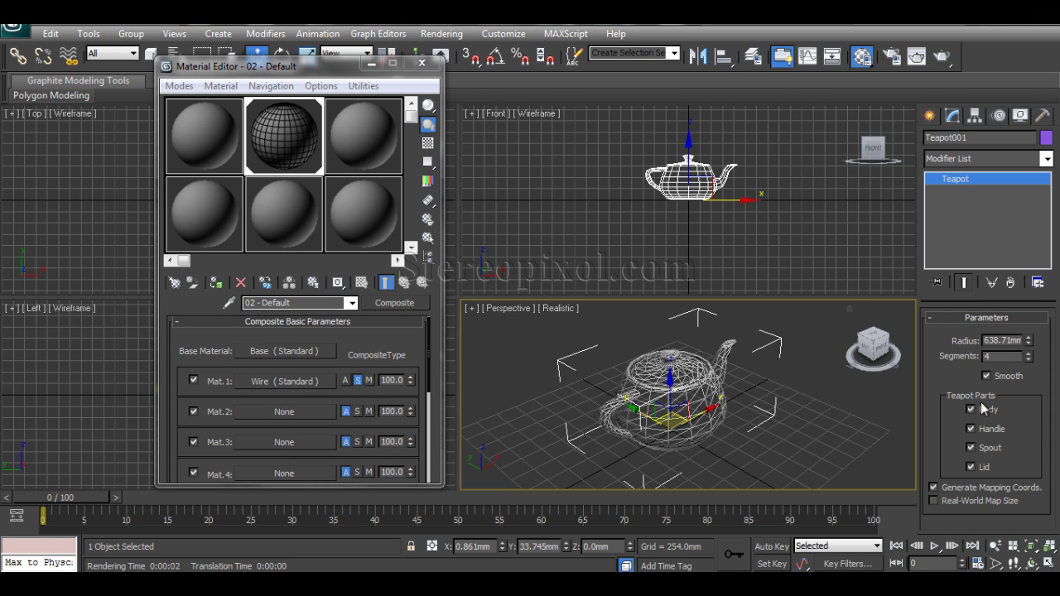
double_click(998, 356)
text(11)
key(Return)
- Pan the Perspective view and render the denser teapot
scroll(793, 410, up, 5)
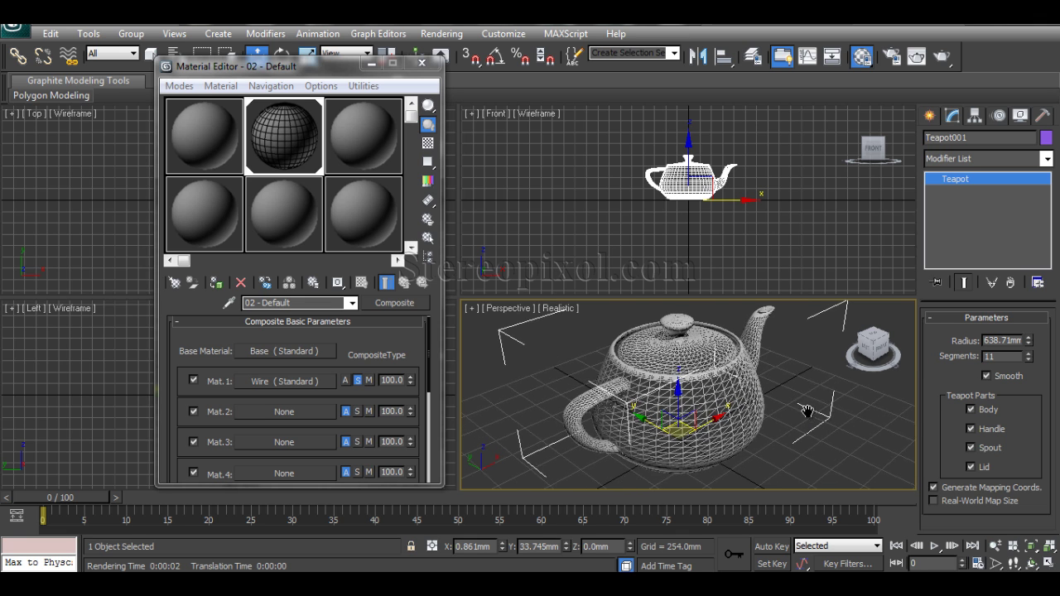
middle_drag(808, 414, 733, 397)
click(942, 55)
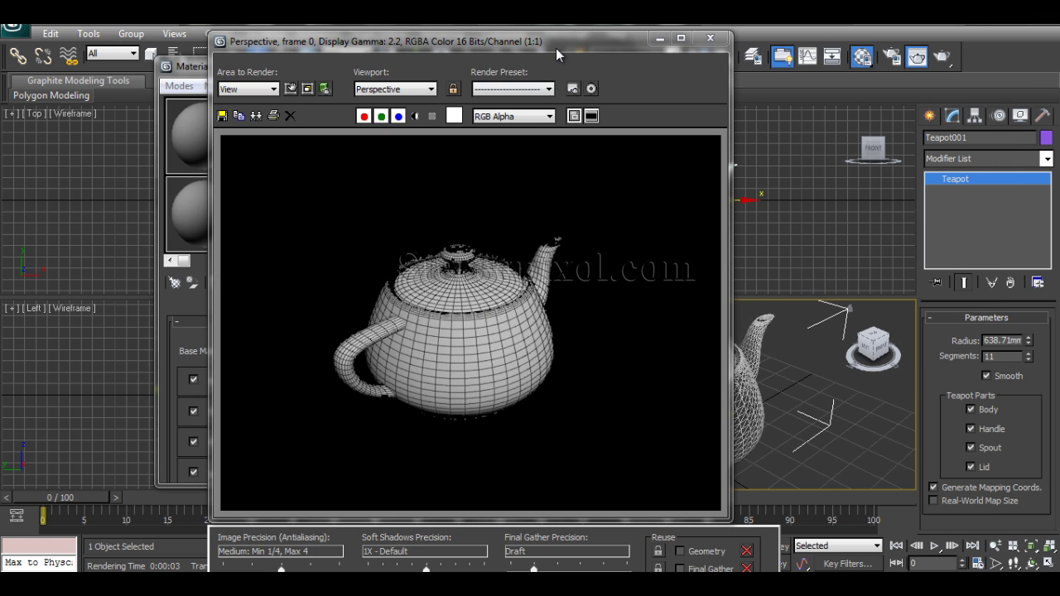
drag(556, 42, 698, 50)
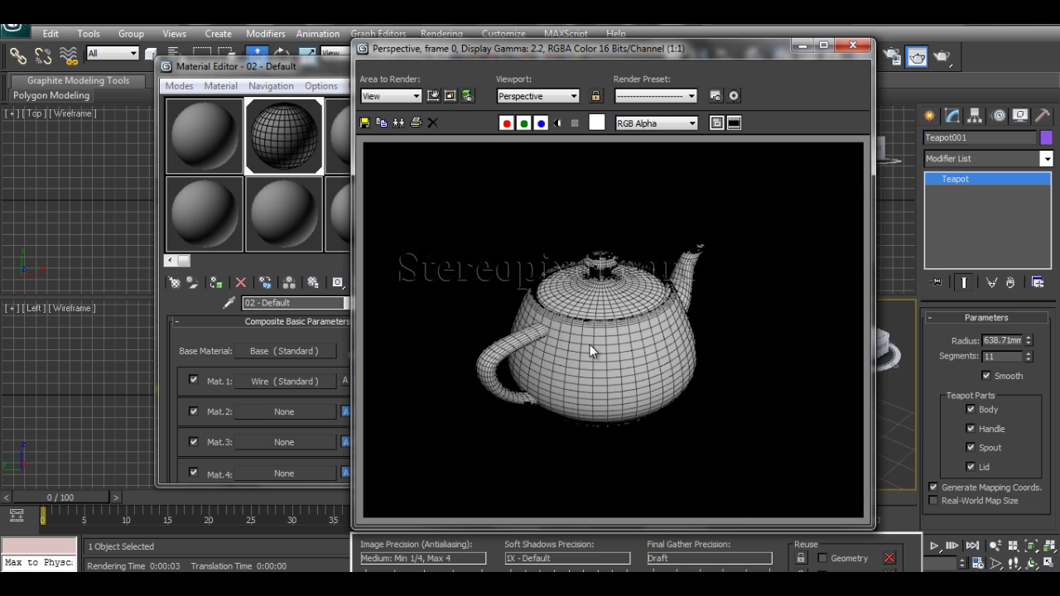
- Close the previous render and look through the Wire sub-material's settings
click(853, 47)
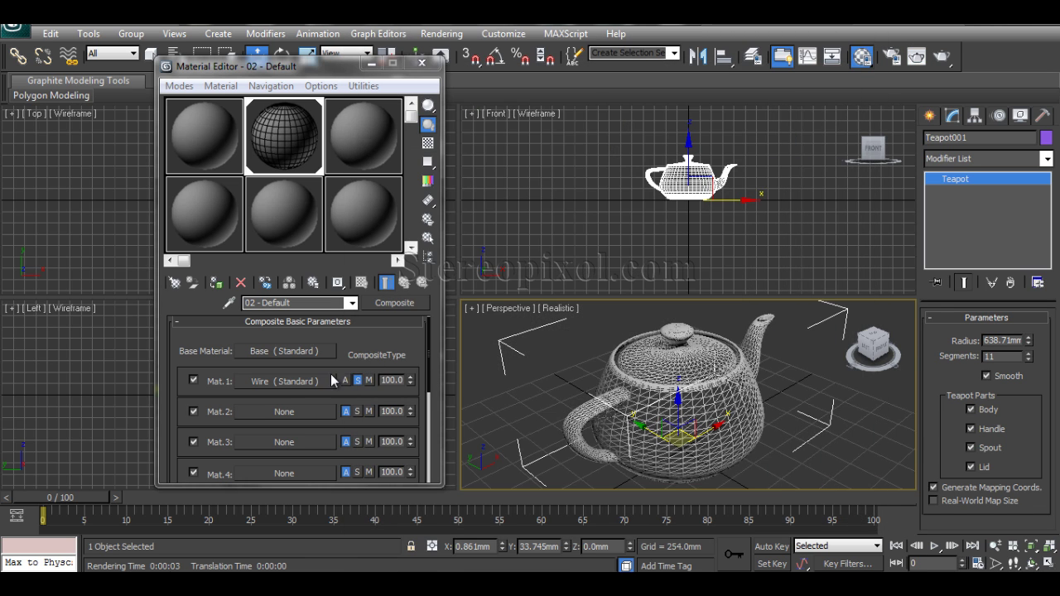
click(295, 382)
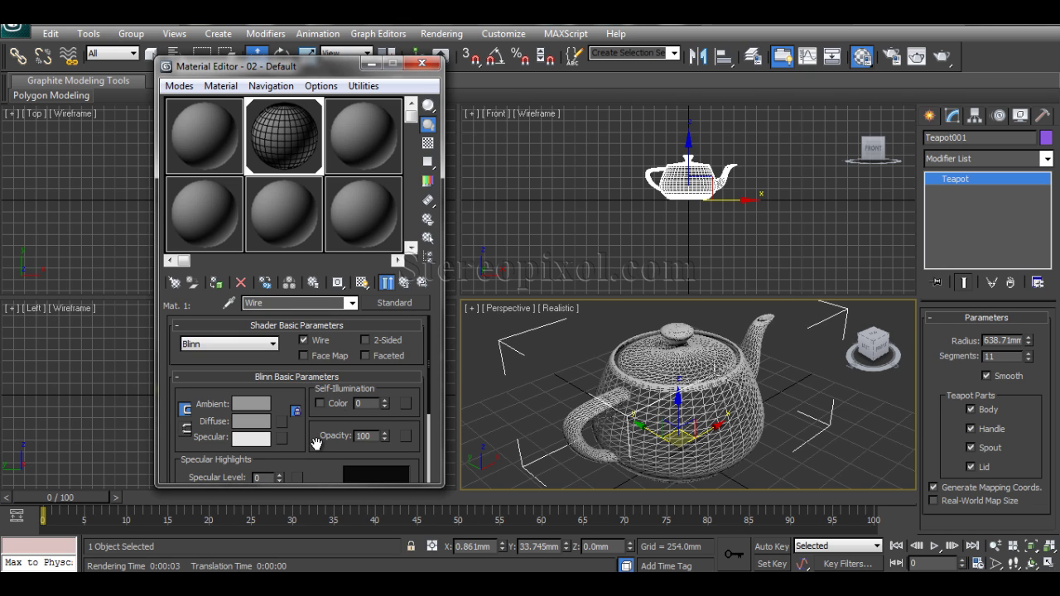
scroll(324, 449, down, 1)
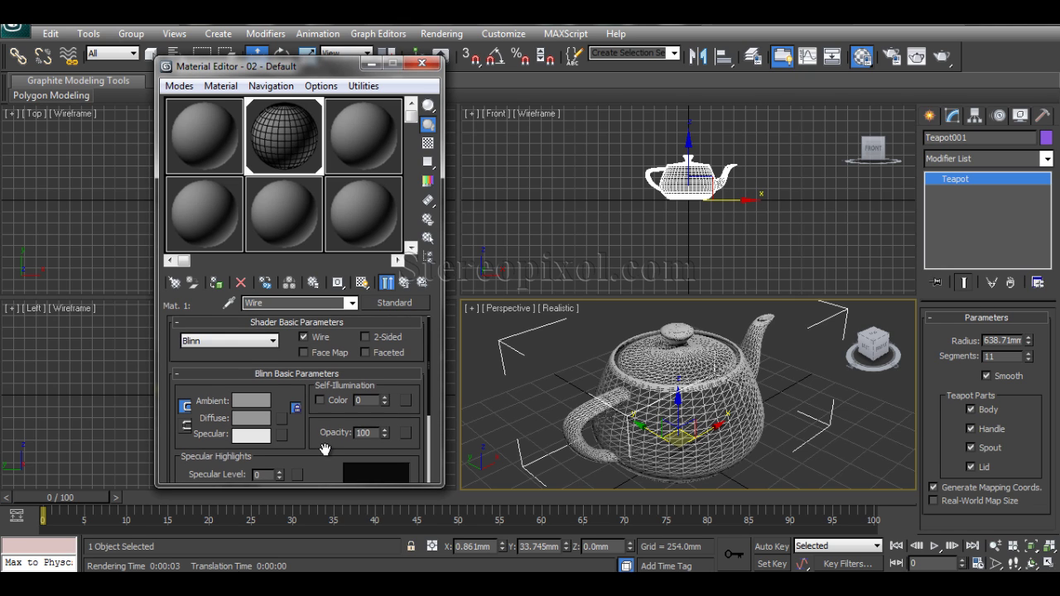
drag(324, 448, 325, 331)
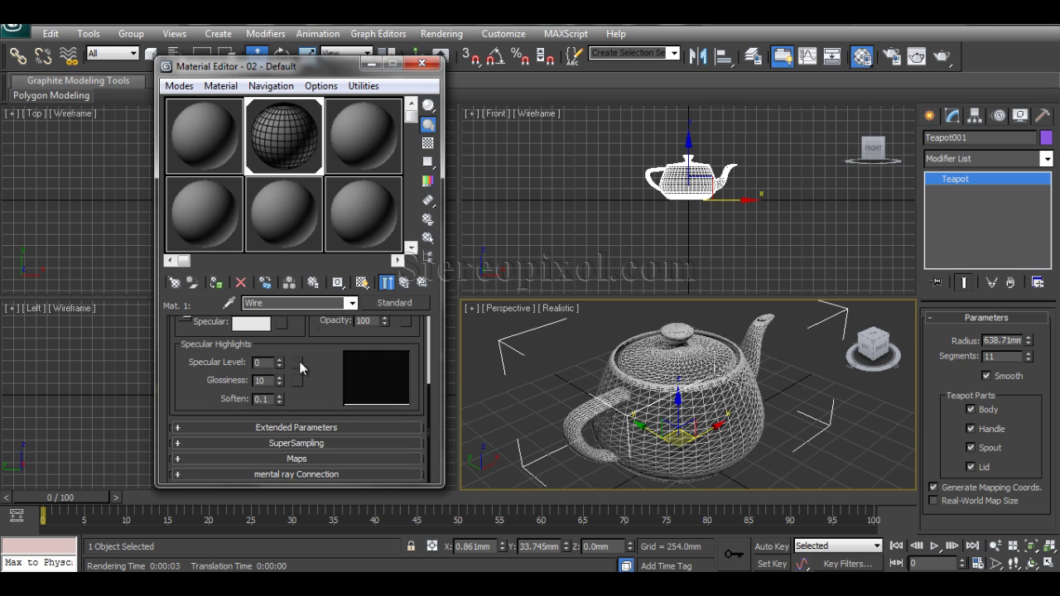
click(403, 282)
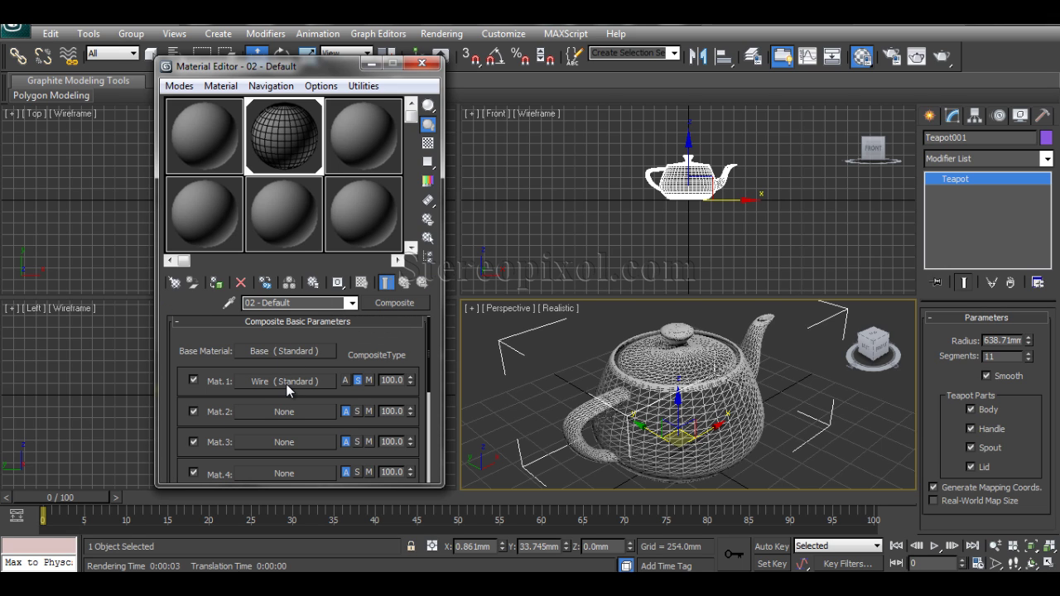
- Set the Wire sub-material's Wire Size to 0.5 in Extended Parameters and render again
click(286, 381)
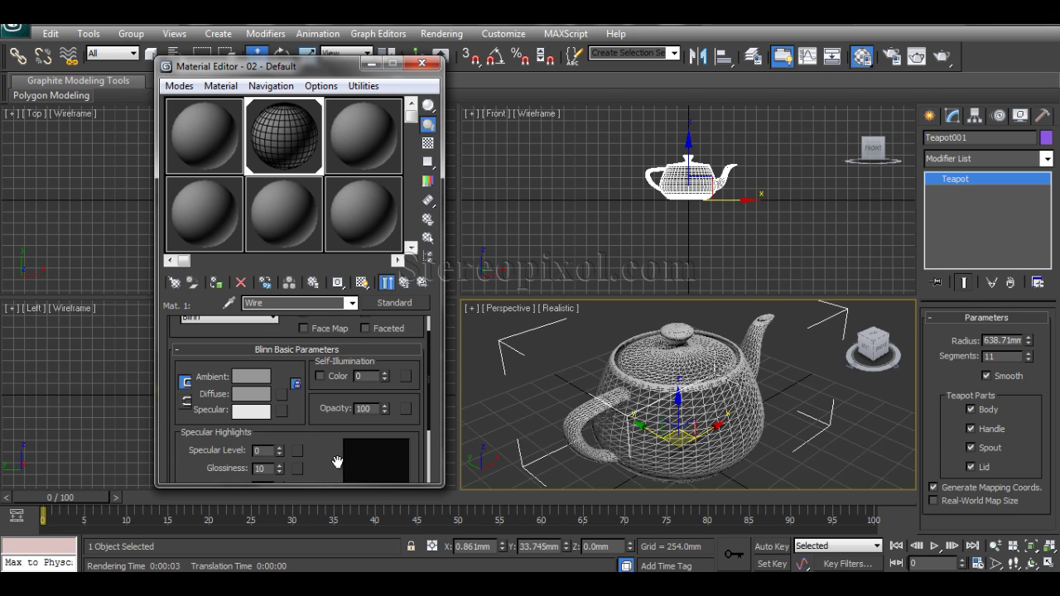
scroll(337, 461, down, 3)
click(300, 428)
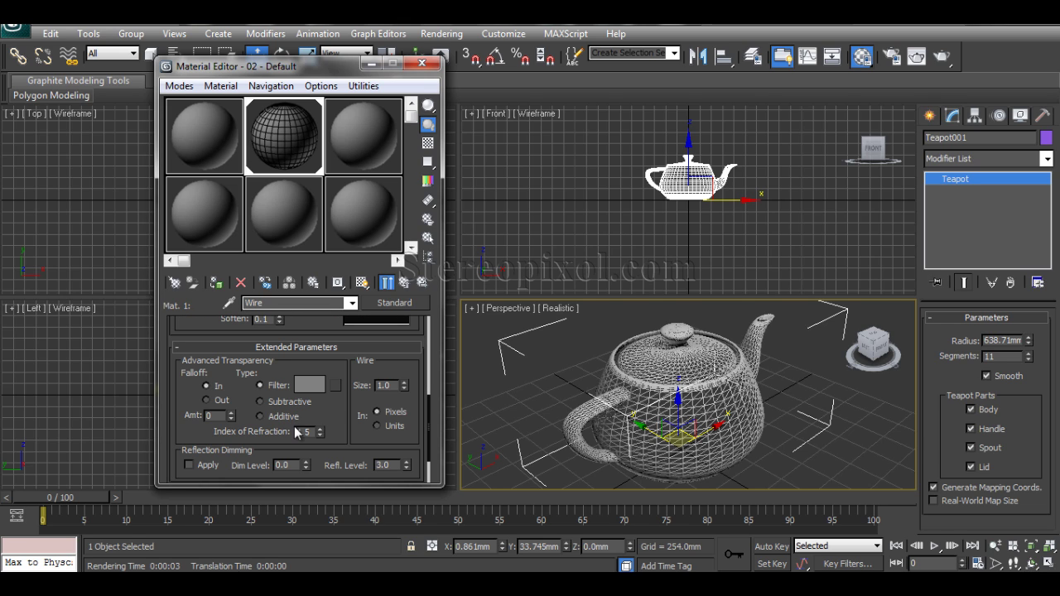
double_click(385, 386)
key(BackSpace)
text(.5)
key(Return)
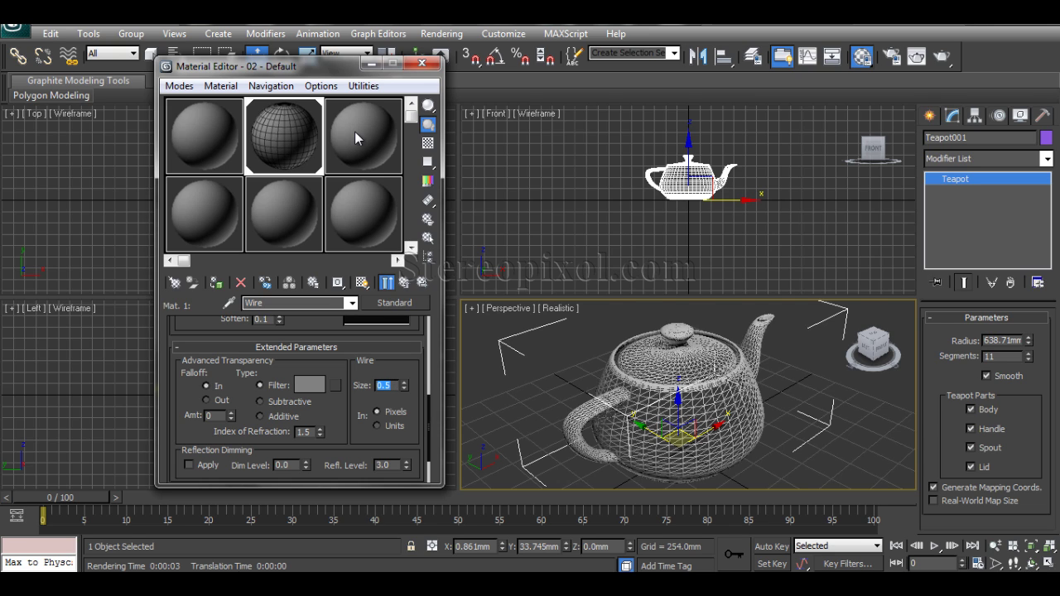
click(941, 55)
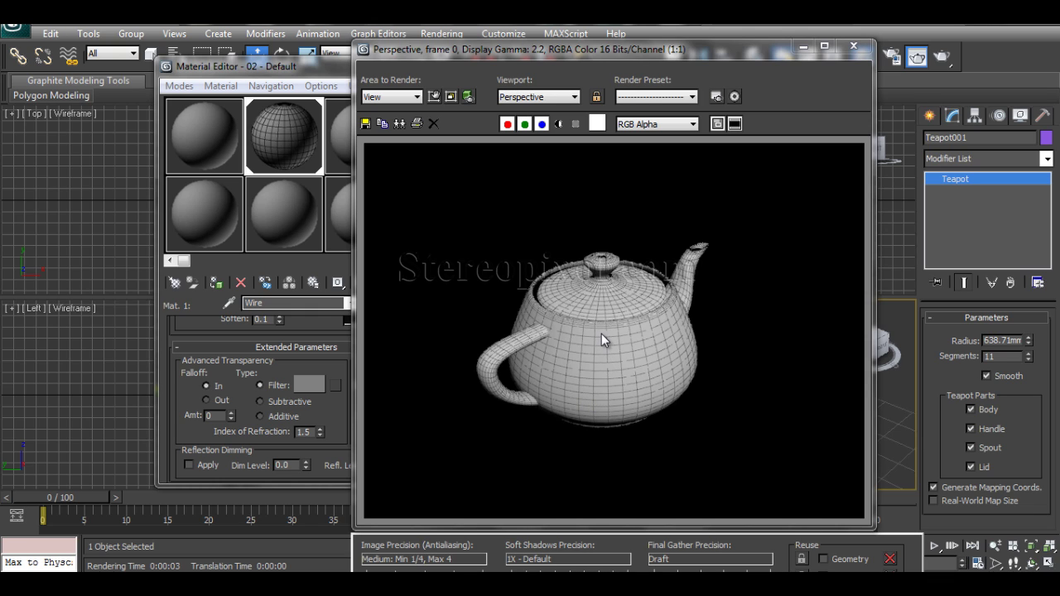
- Close the last render, enter 0.7 as the Wire Size, and re-render the teapot
drag(699, 52, 398, 52)
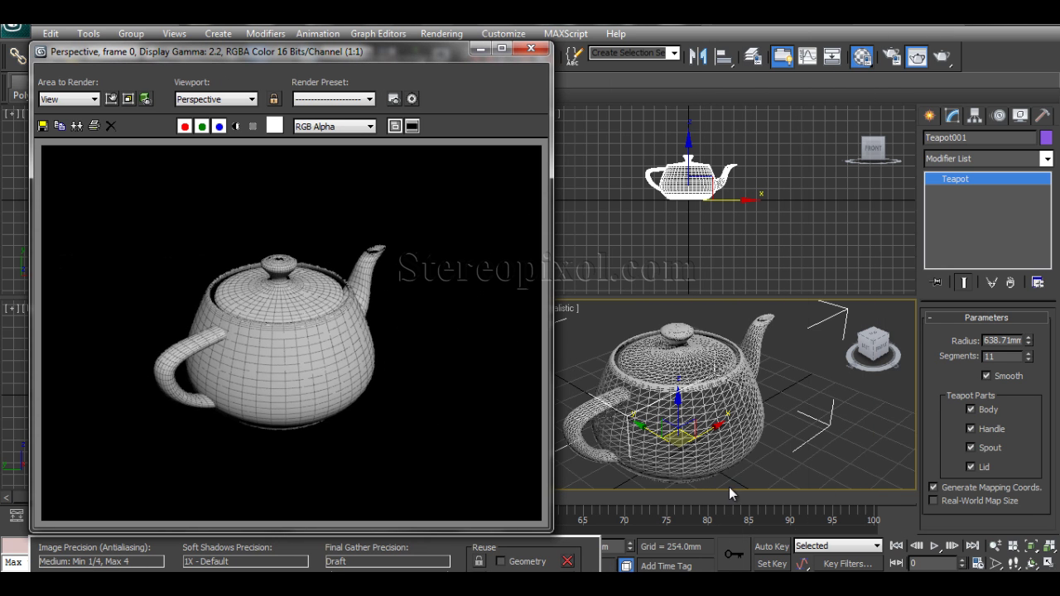
click(528, 51)
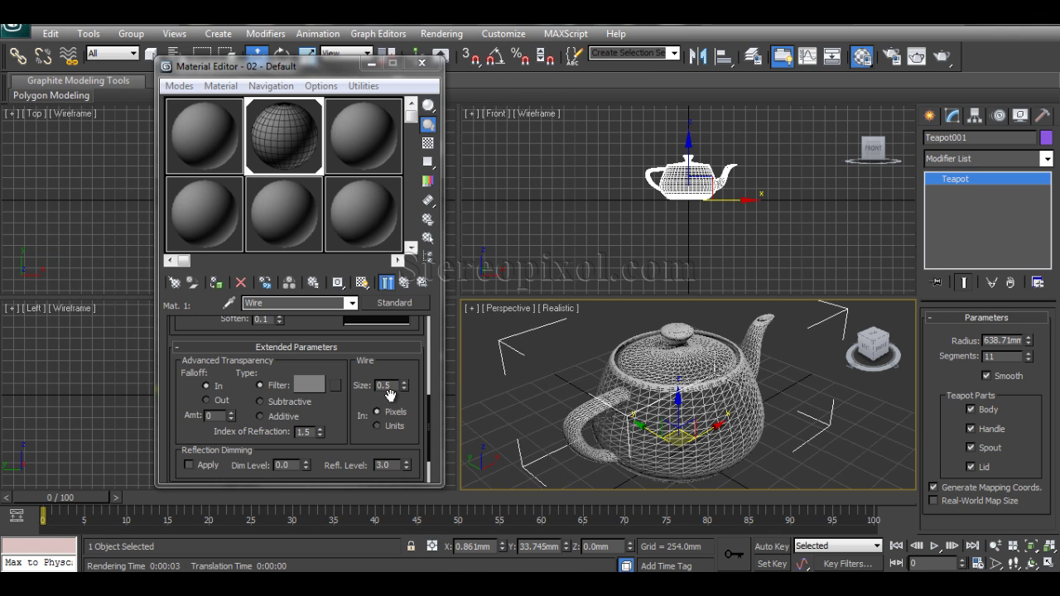
key(BackSpace)
text(.7)
key(Return)
click(941, 55)
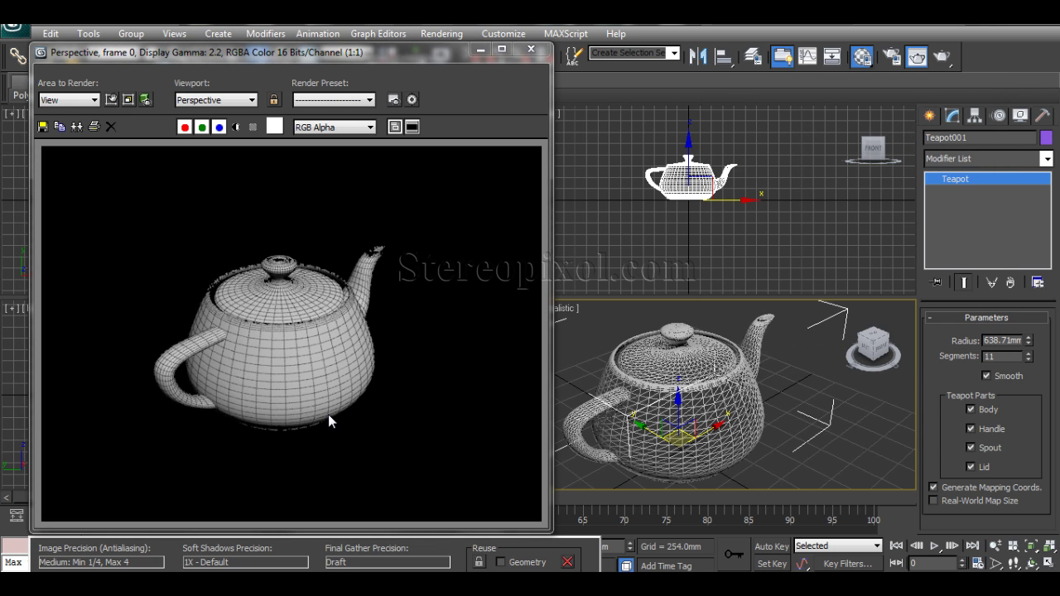
drag(343, 61, 787, 30)
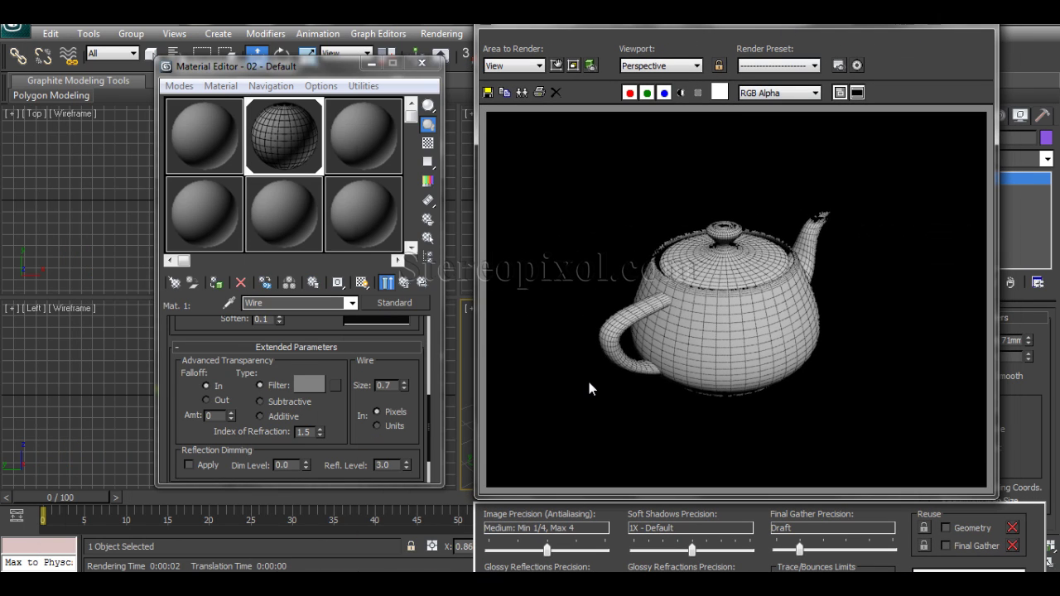
- Change the composite's Base material diffuse colour to light cyan and re-render the teapot with Shift+Q
click(271, 139)
click(403, 285)
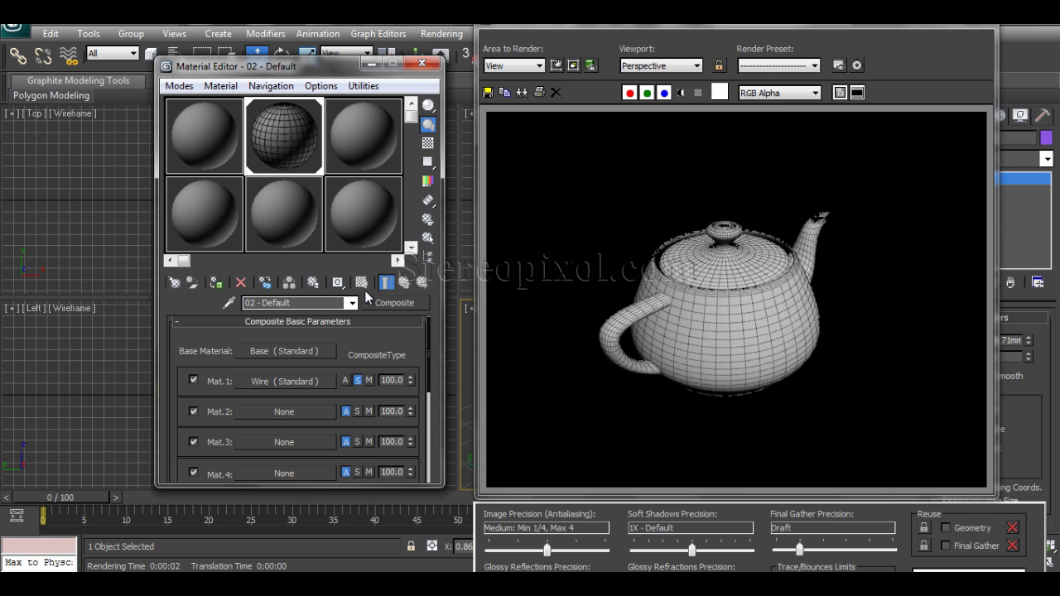
click(290, 348)
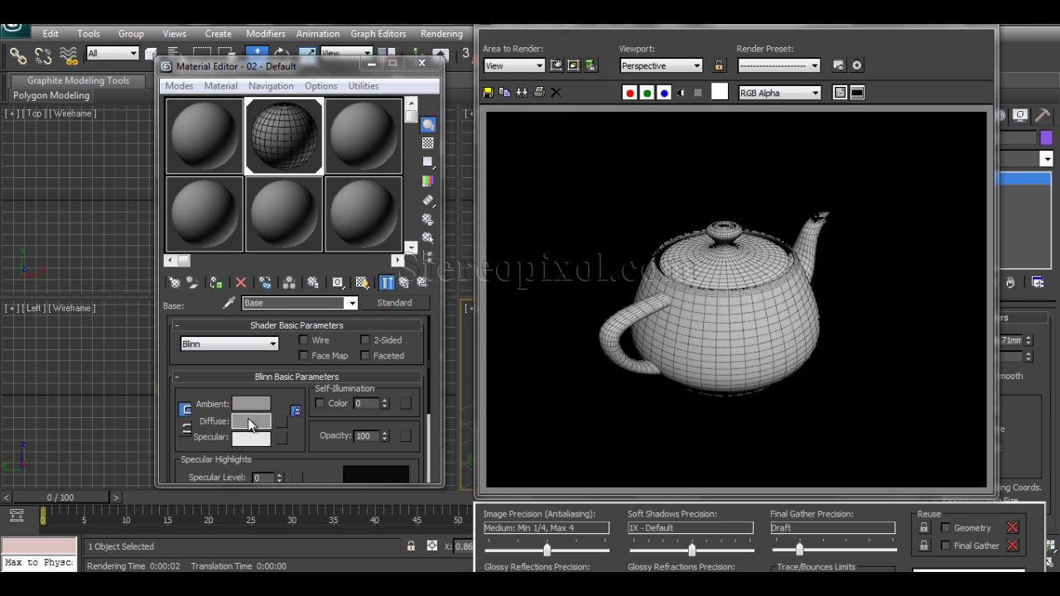
click(251, 421)
mouse_move(365, 124)
mouse_down()
mouse_move(356, 108)
mouse_move(370, 112)
mouse_up()
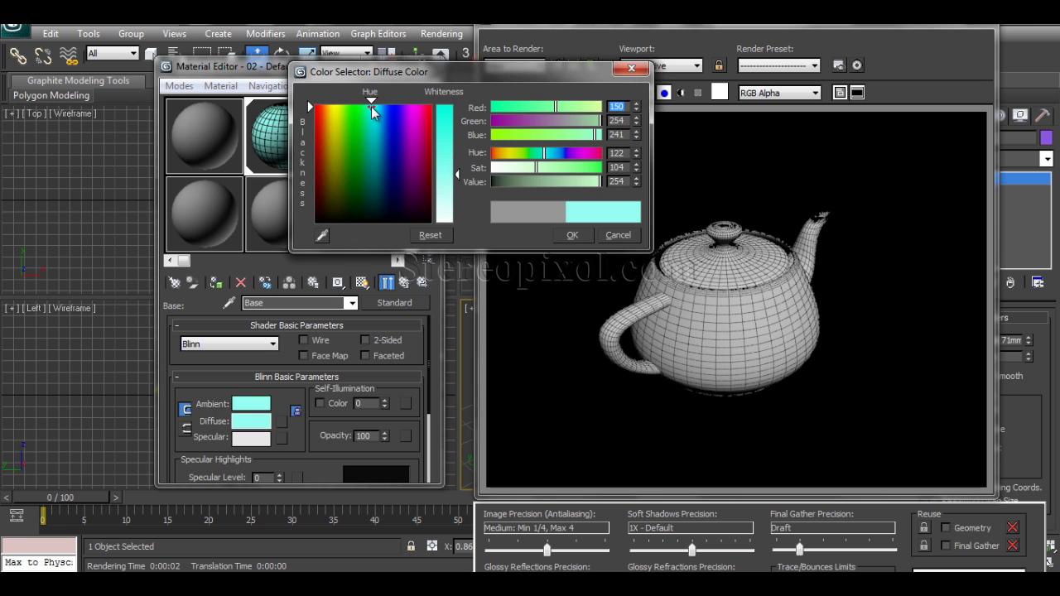
click(572, 234)
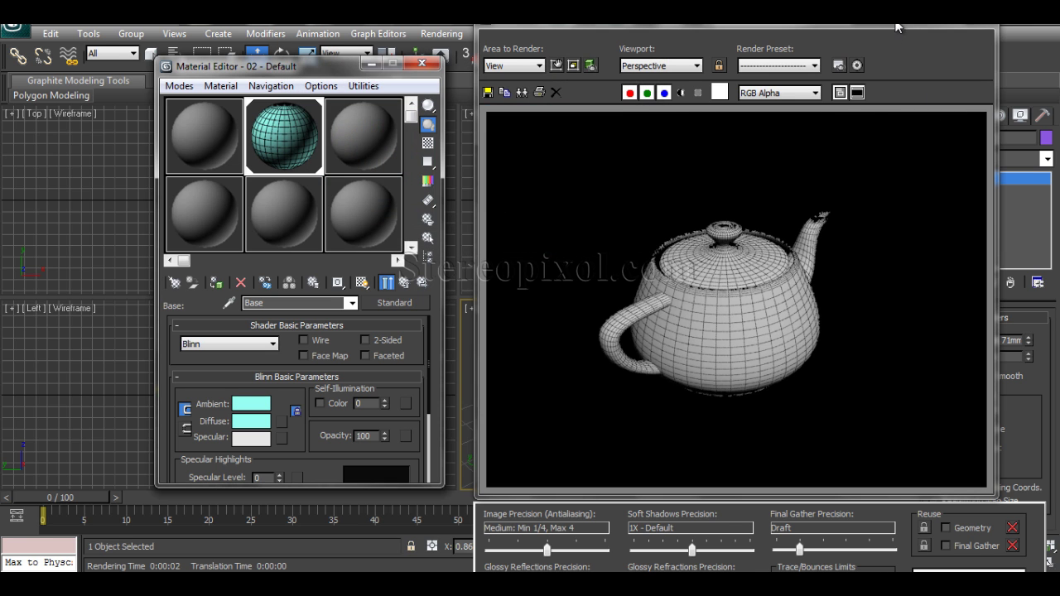
key(shift+q)
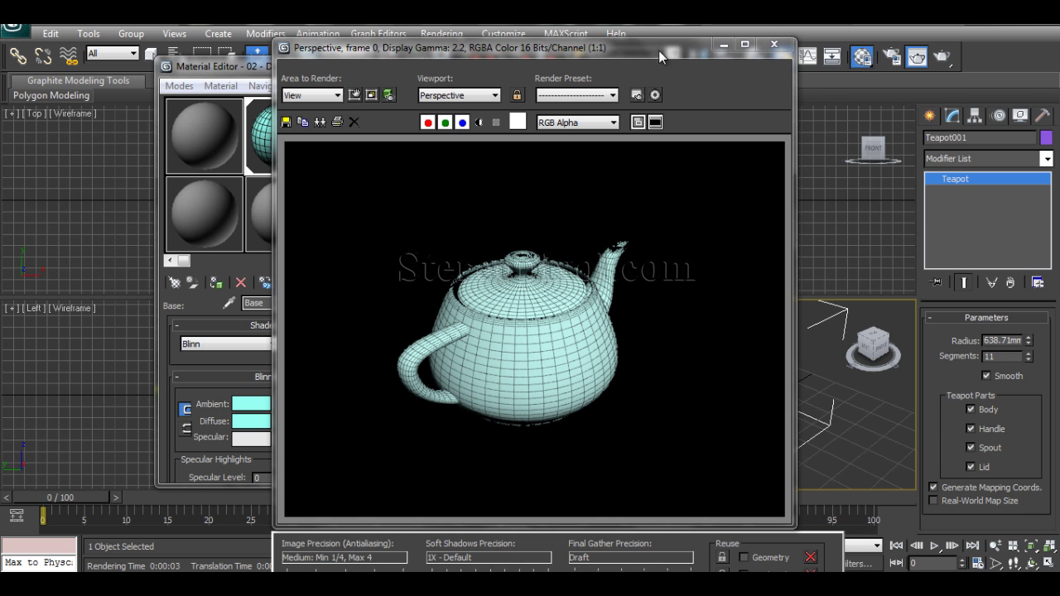
drag(658, 48, 424, 32)
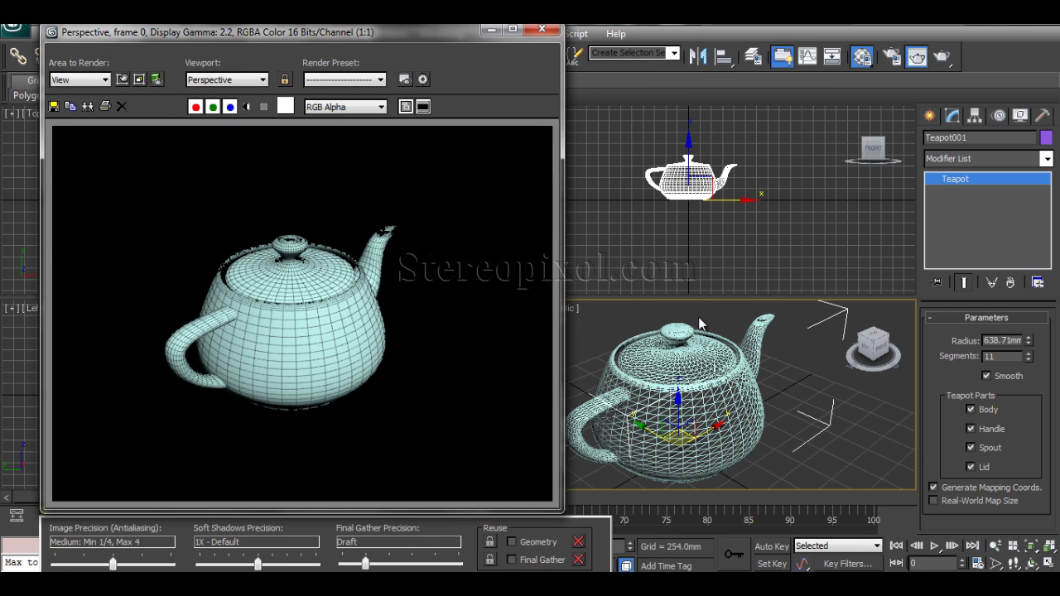